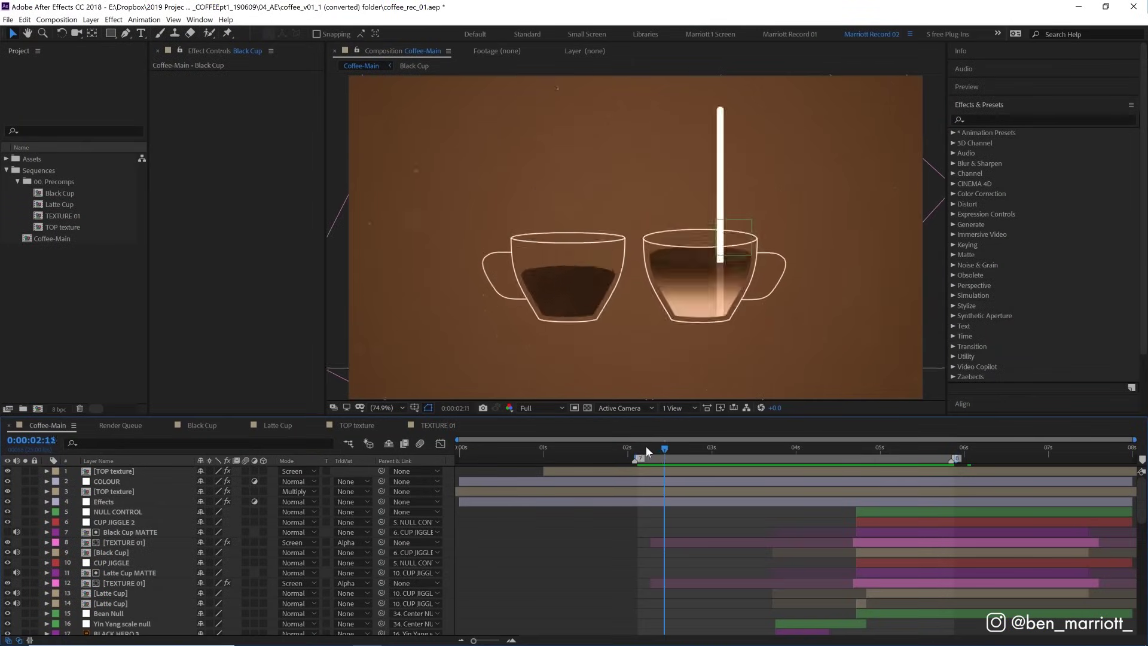
End the Coffee-Main work area near 3 seconds and scrub until the cups turn top-down
drag(954, 458, 734, 458)
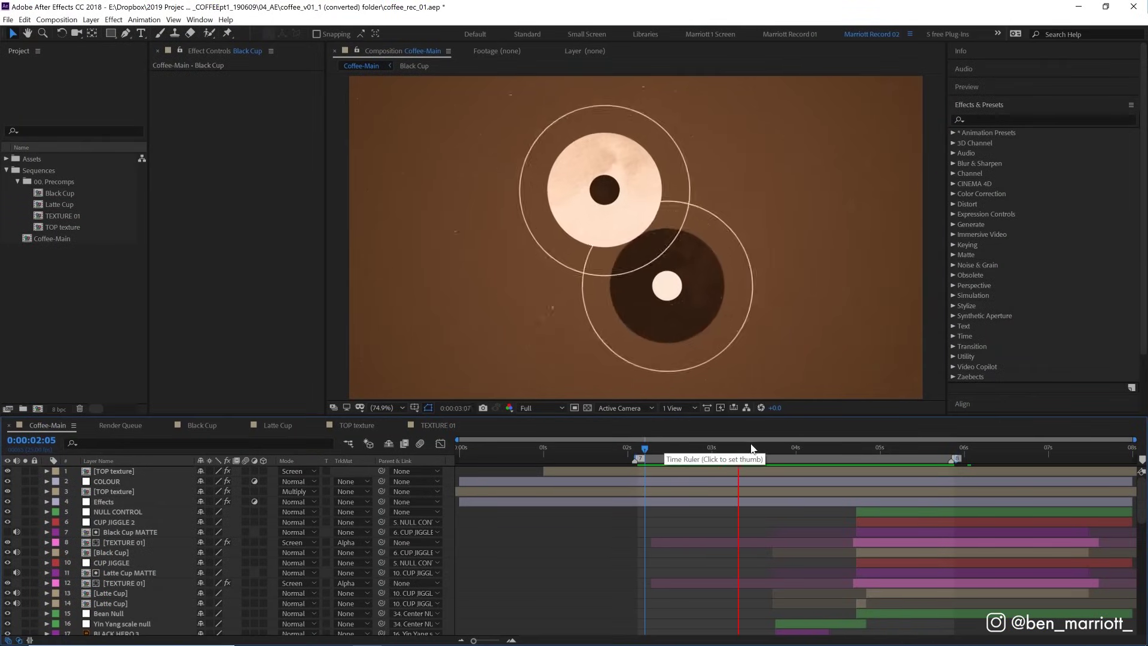
click(644, 452)
drag(645, 449, 705, 445)
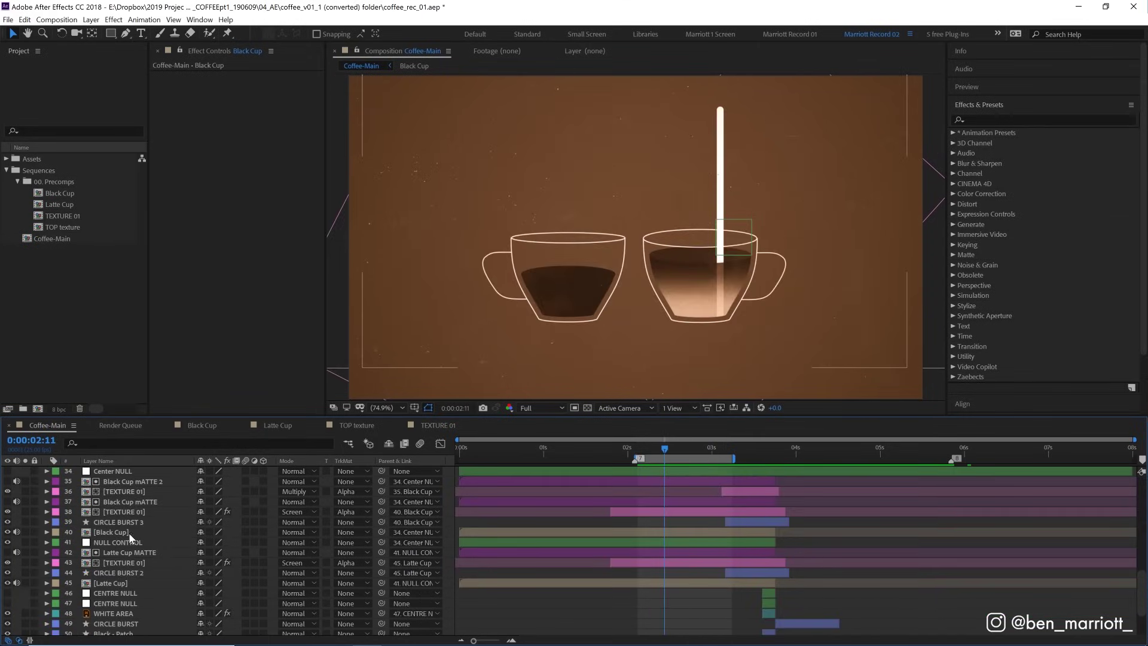
Open the Black Cup precomp and play it from just before the cup transition
double_click(113, 532)
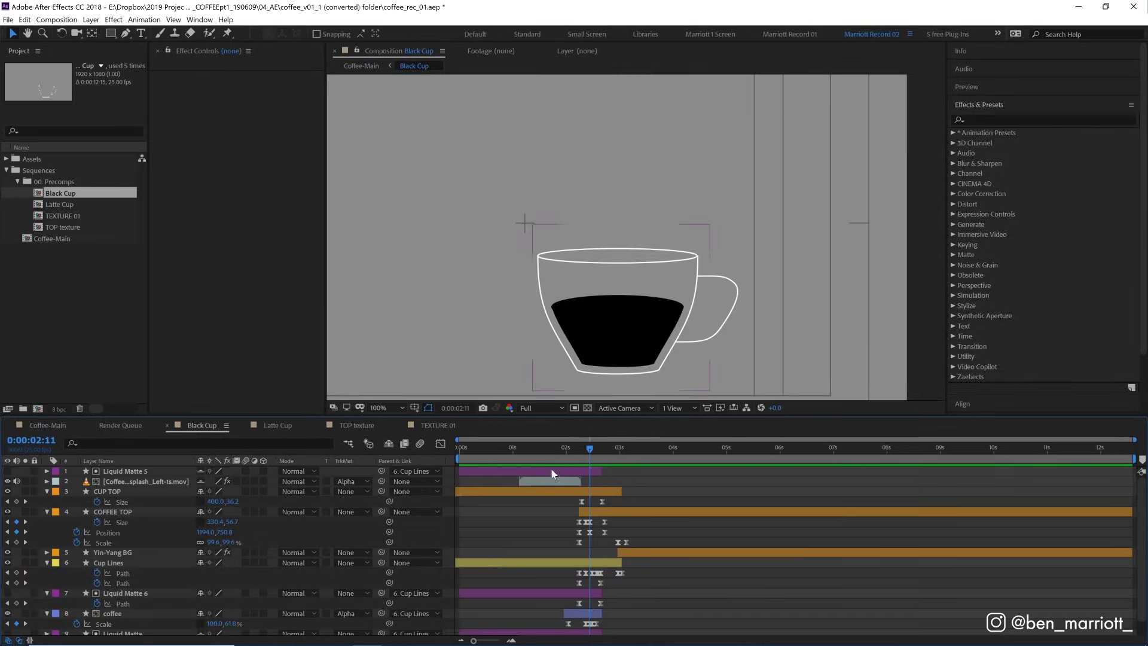
click(564, 452)
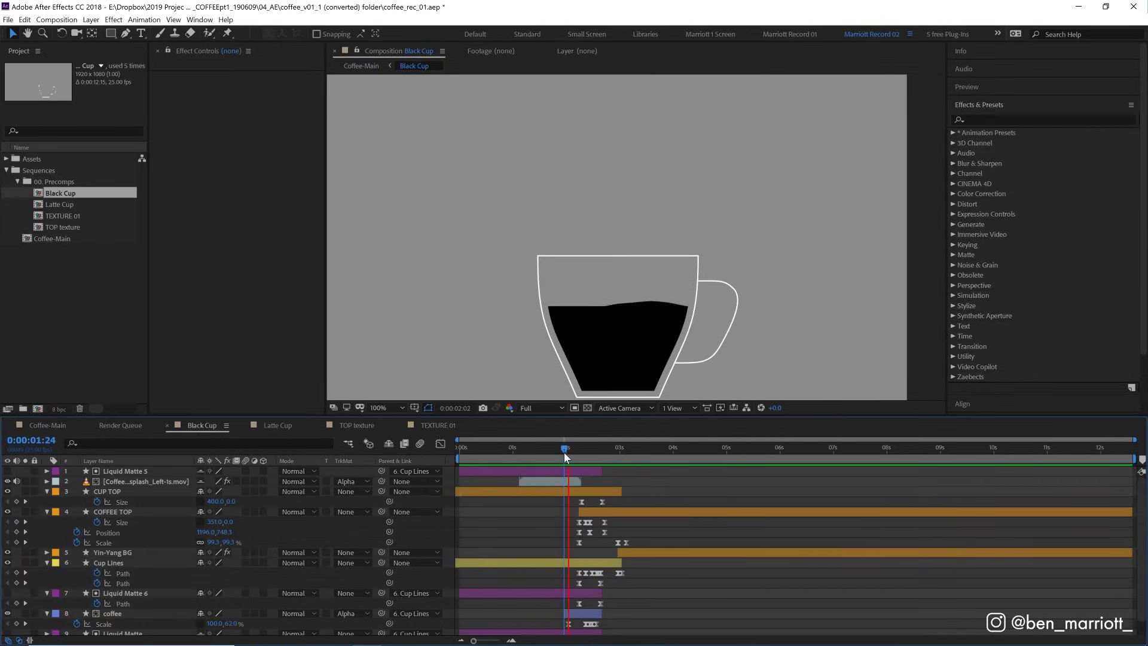
key(space)
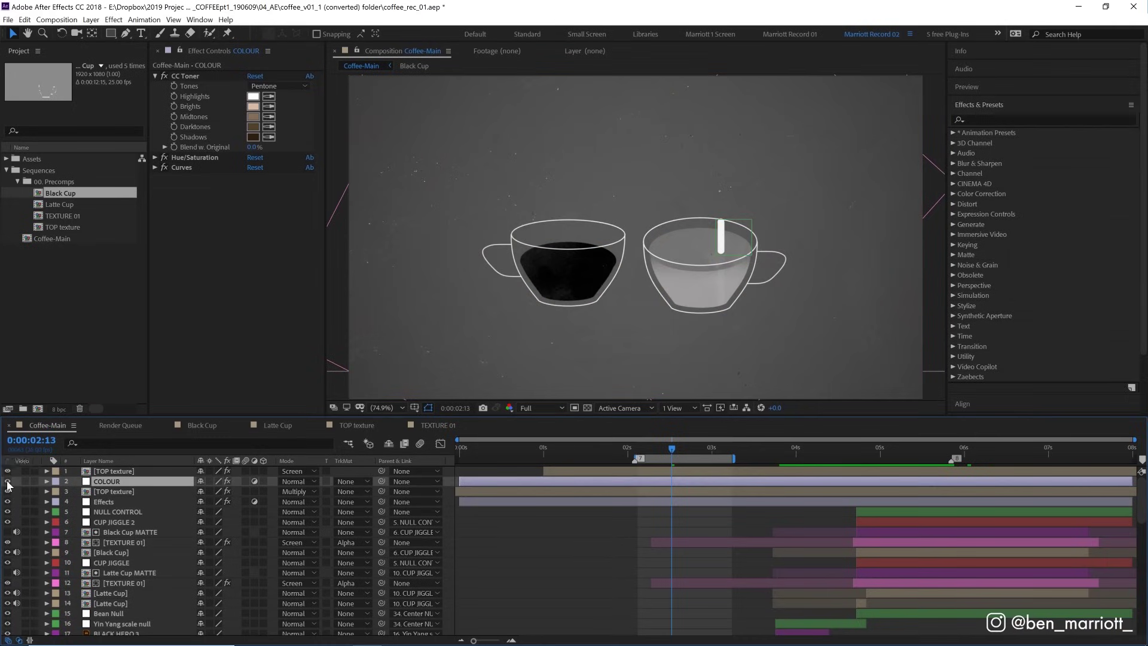
Try saturated and grey CC Toner Brights colours, then cancel to keep the original tan
click(187, 76)
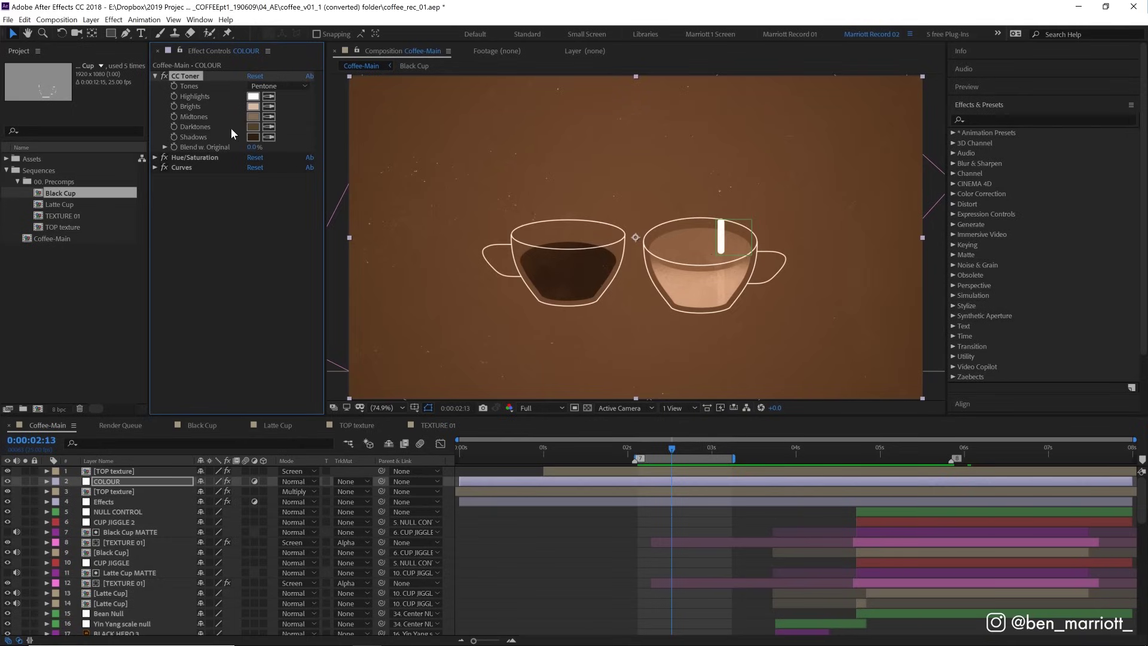
click(252, 107)
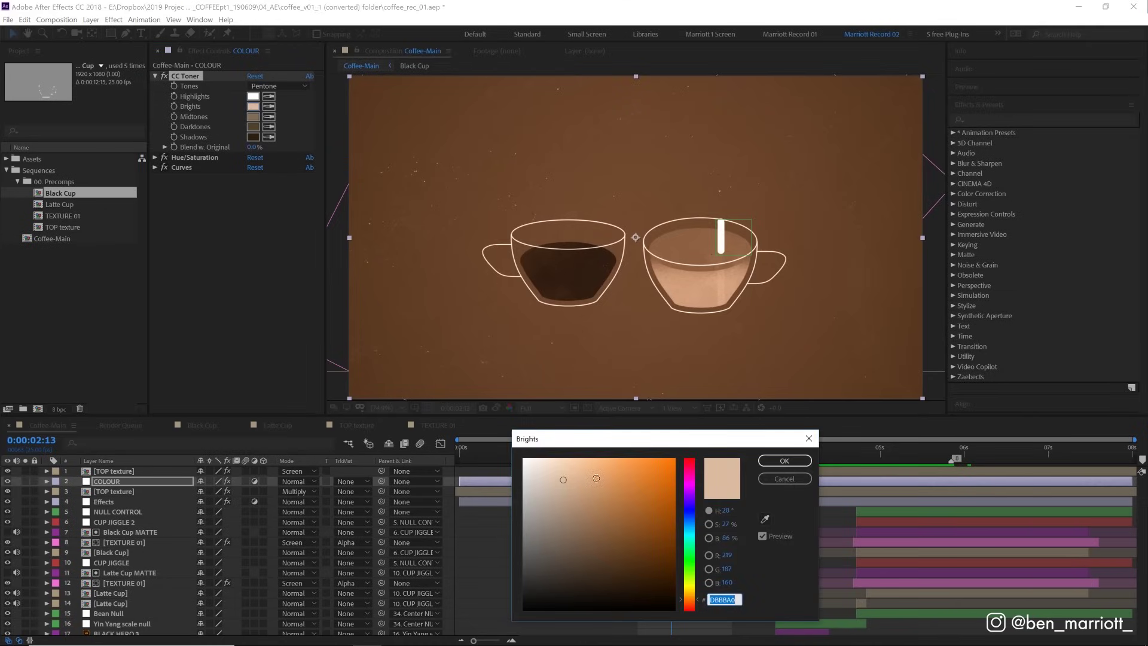
click(597, 478)
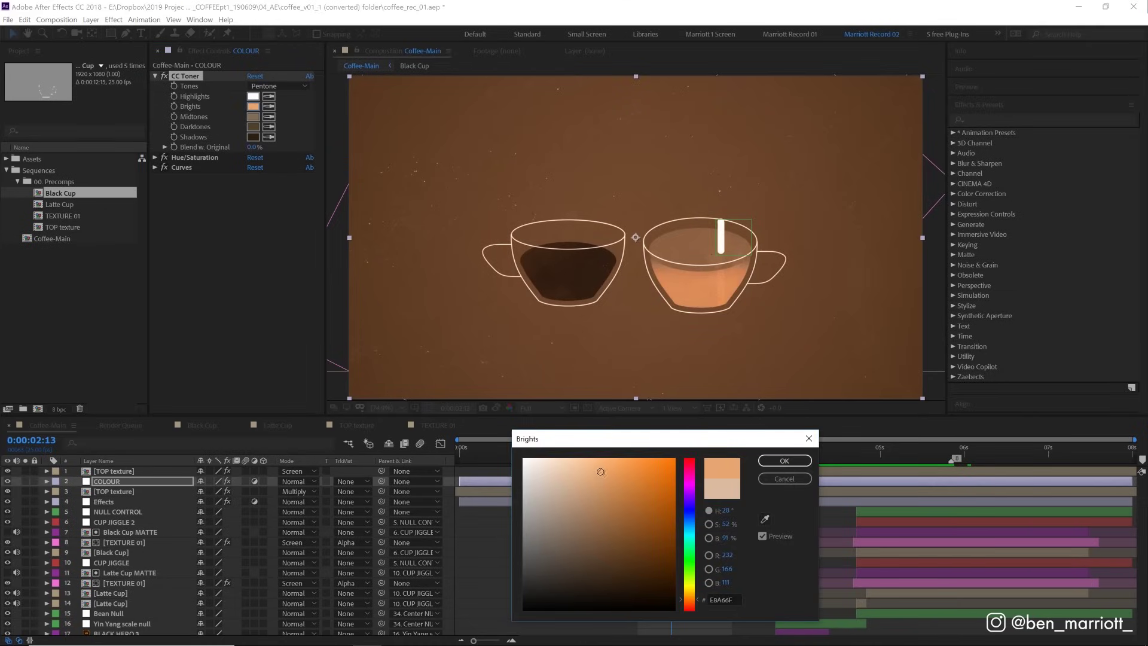
click(523, 512)
key(Escape)
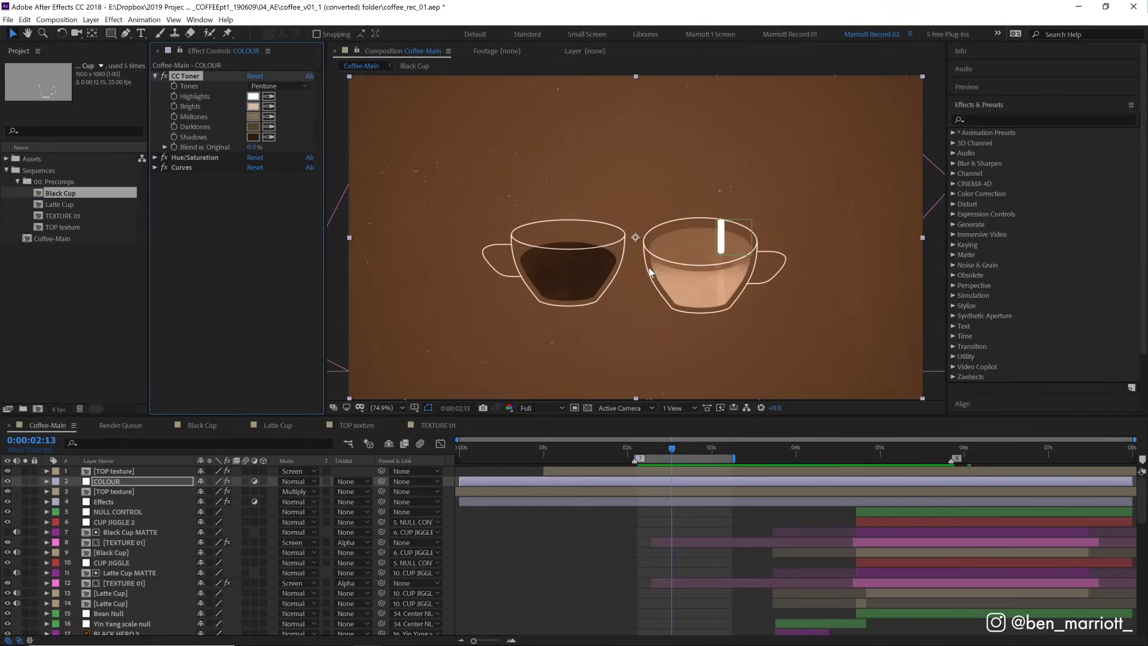
Toggle the Hue/Saturation and Curves effects to compare the grade, then play Coffee-Main
click(165, 157)
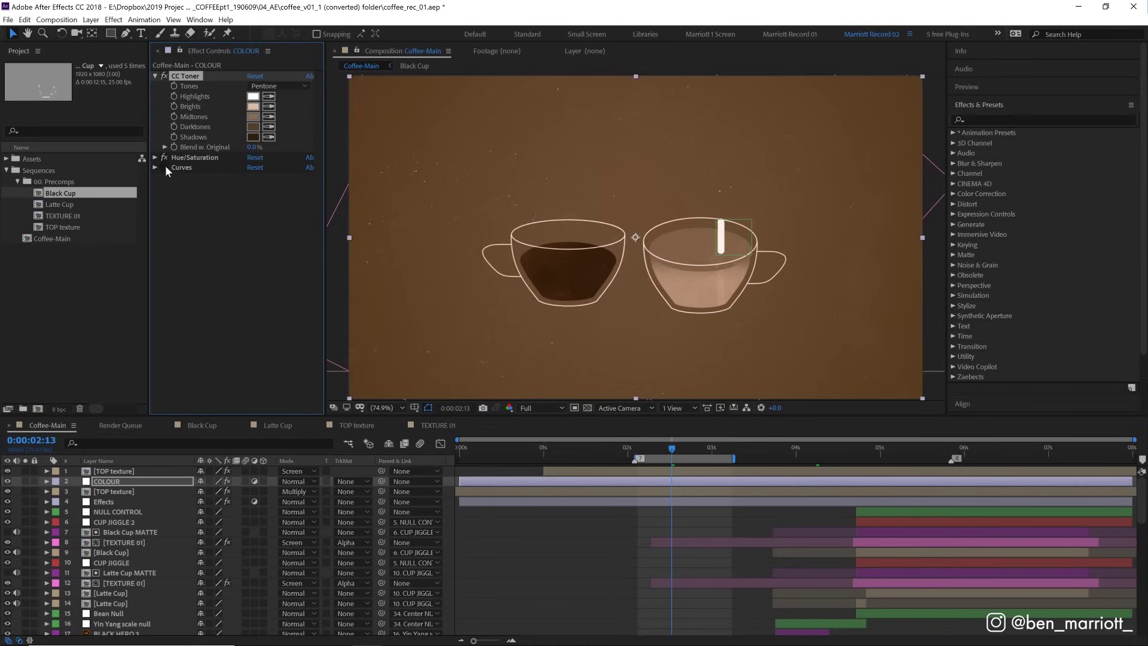
click(164, 167)
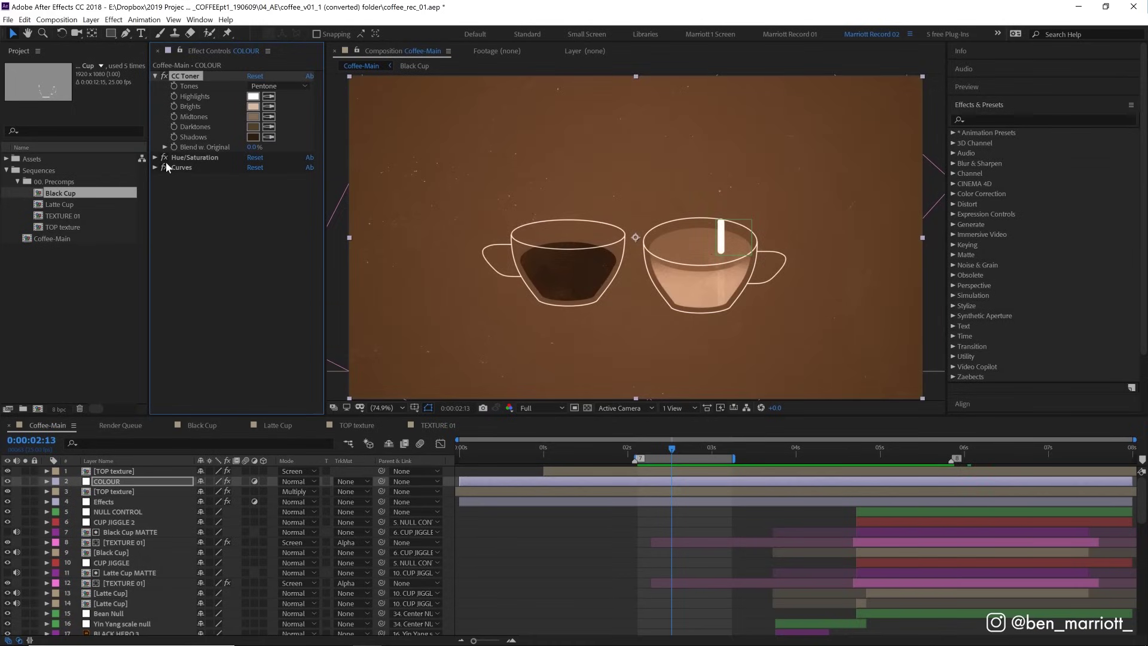
key(space)
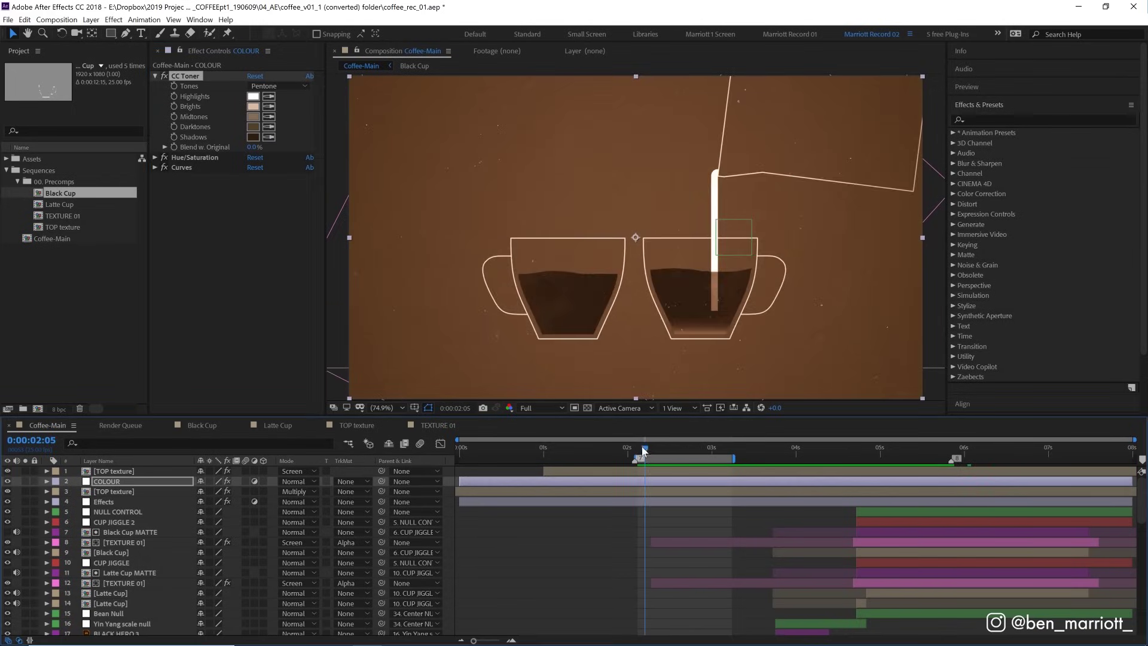
Scrub between the milk pour and the top-down view of the cups
mouse_move(673, 450)
mouse_down()
mouse_move(707, 452)
mouse_move(664, 450)
mouse_up()
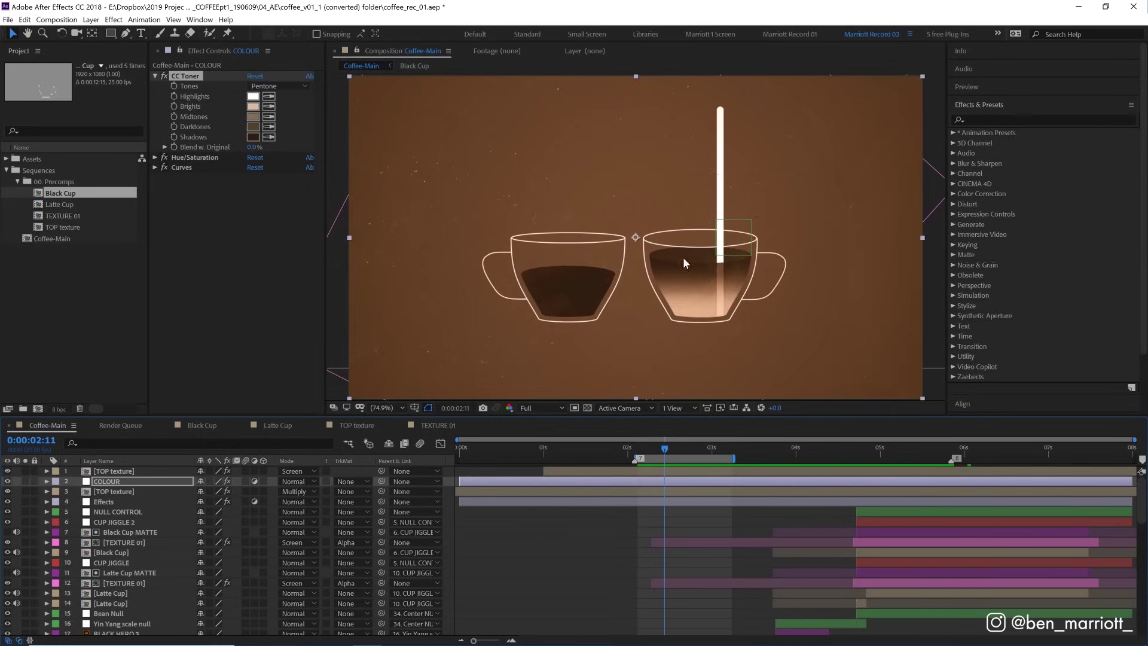
mouse_move(661, 450)
mouse_down()
mouse_move(691, 452)
mouse_move(647, 451)
mouse_move(671, 447)
mouse_up()
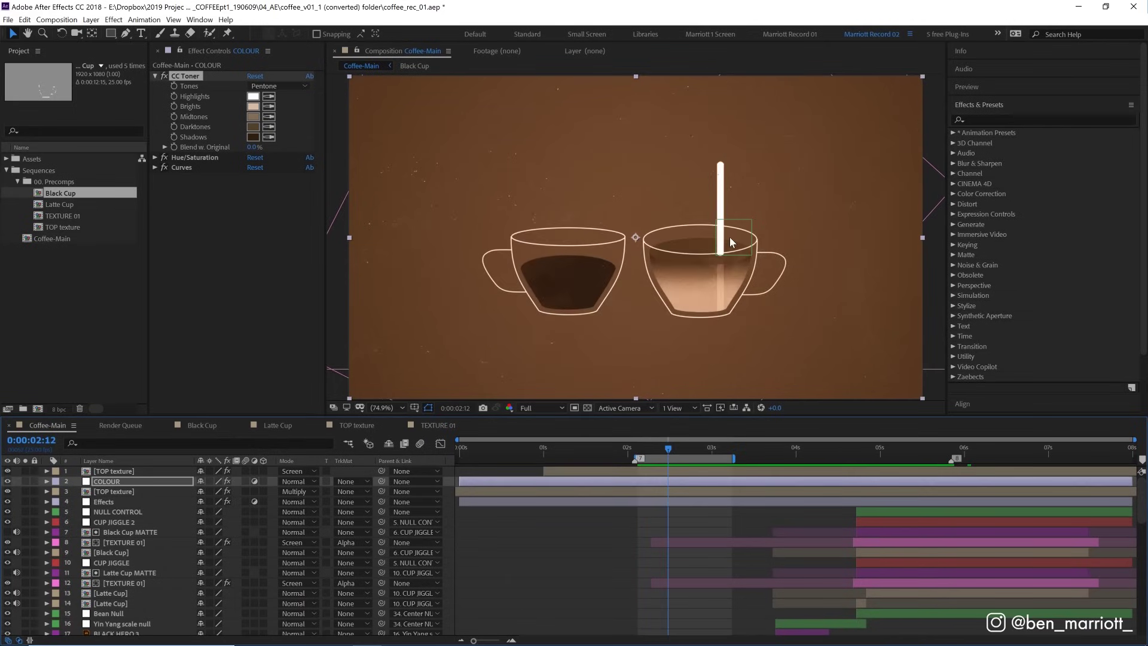
click(660, 451)
scroll(673, 550, down, 9)
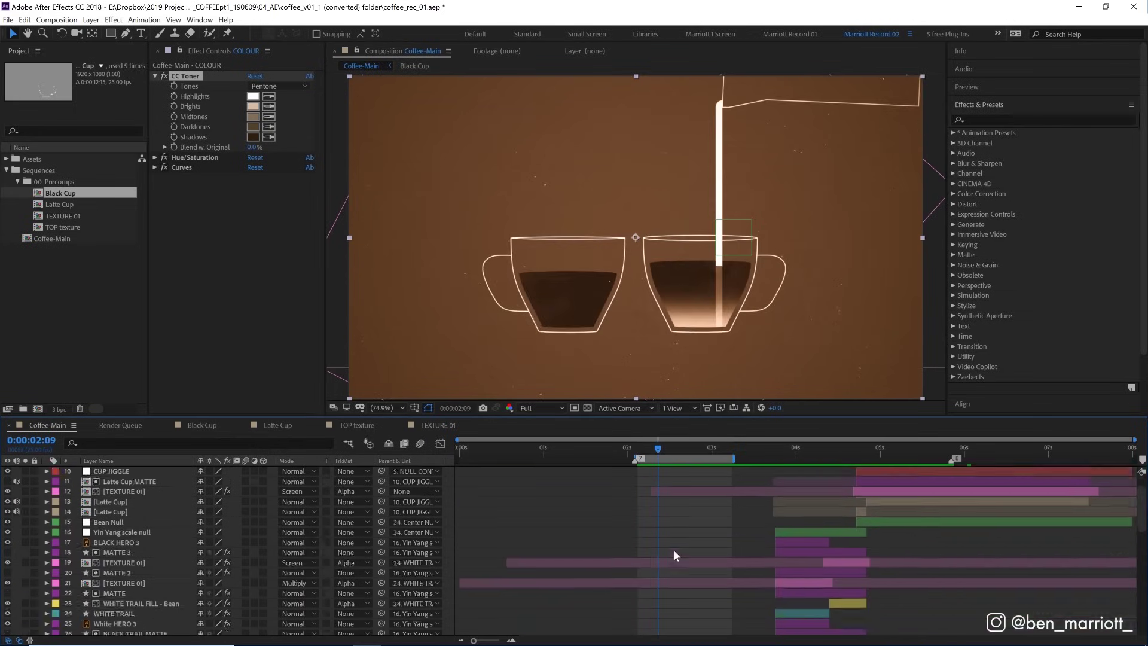
Preview the Black Cup filling, start its work area near 2 seconds, and hide shy layers
double_click(671, 562)
key(space)
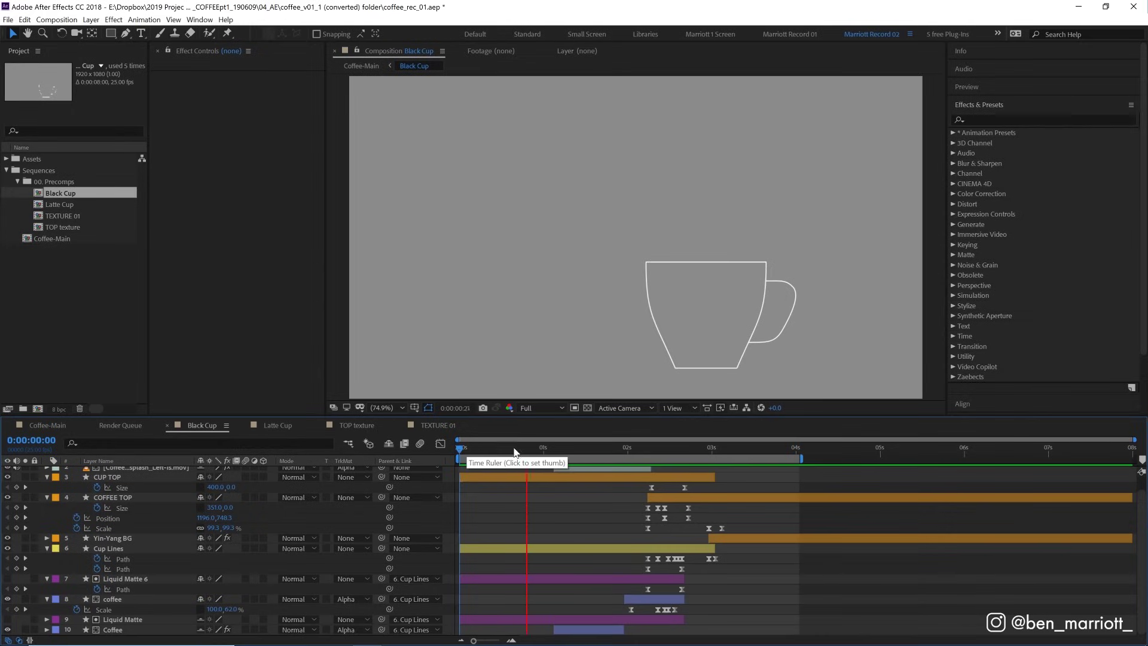
drag(538, 447, 728, 449)
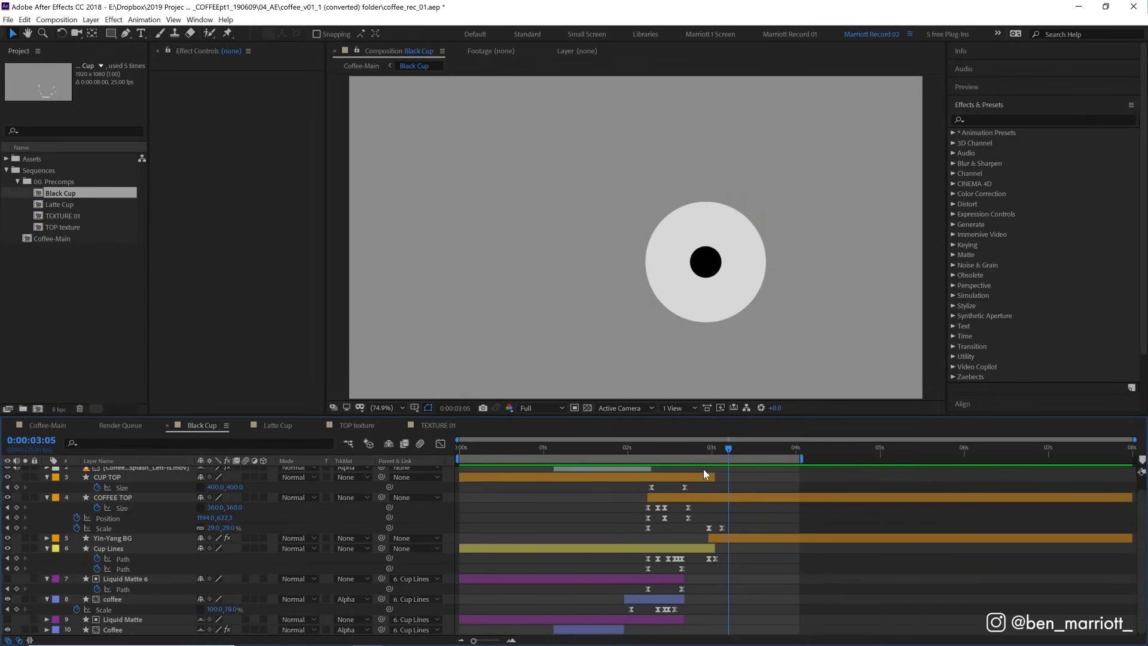
click(533, 448)
key(space)
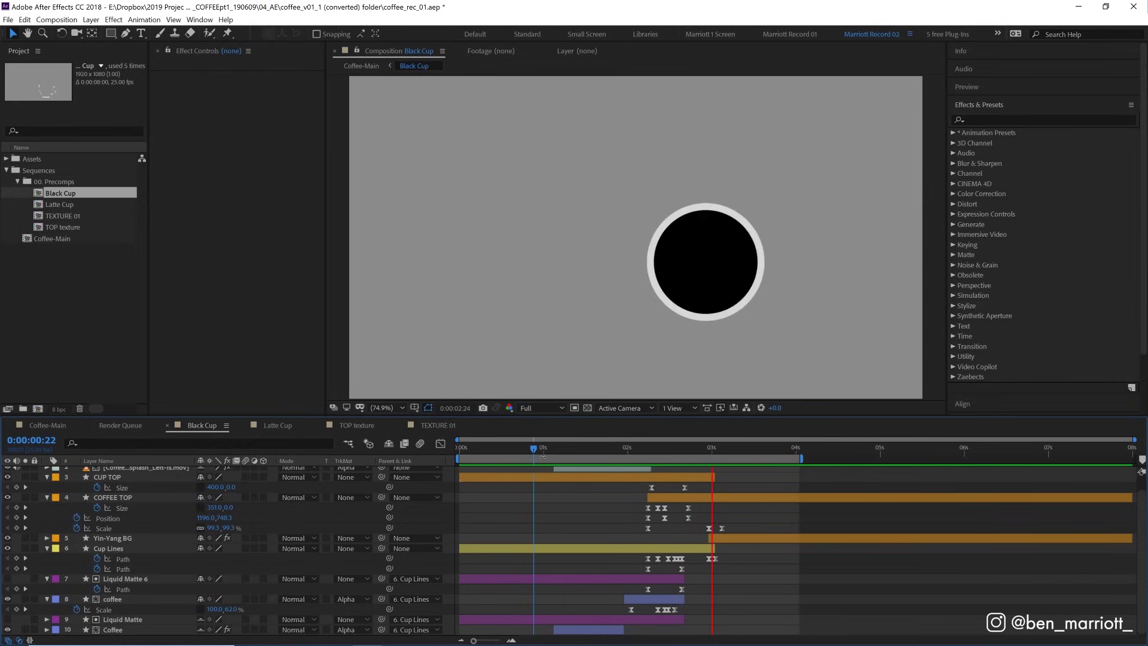
key(space)
drag(456, 458, 632, 457)
click(388, 443)
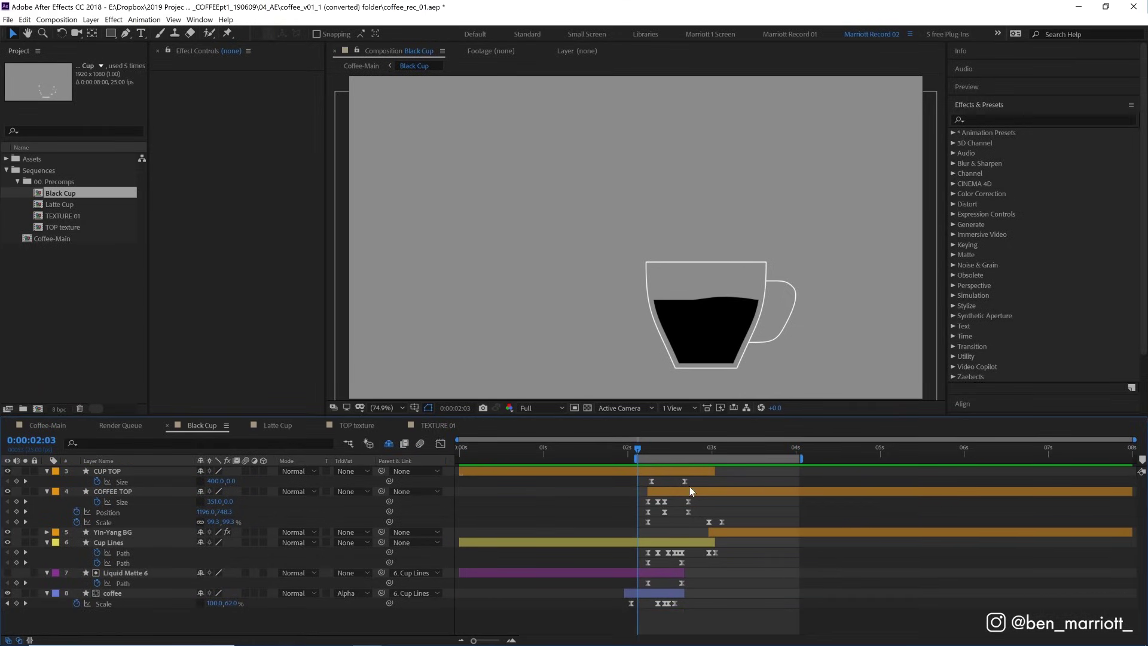
click(151, 593)
key(Page_Down)
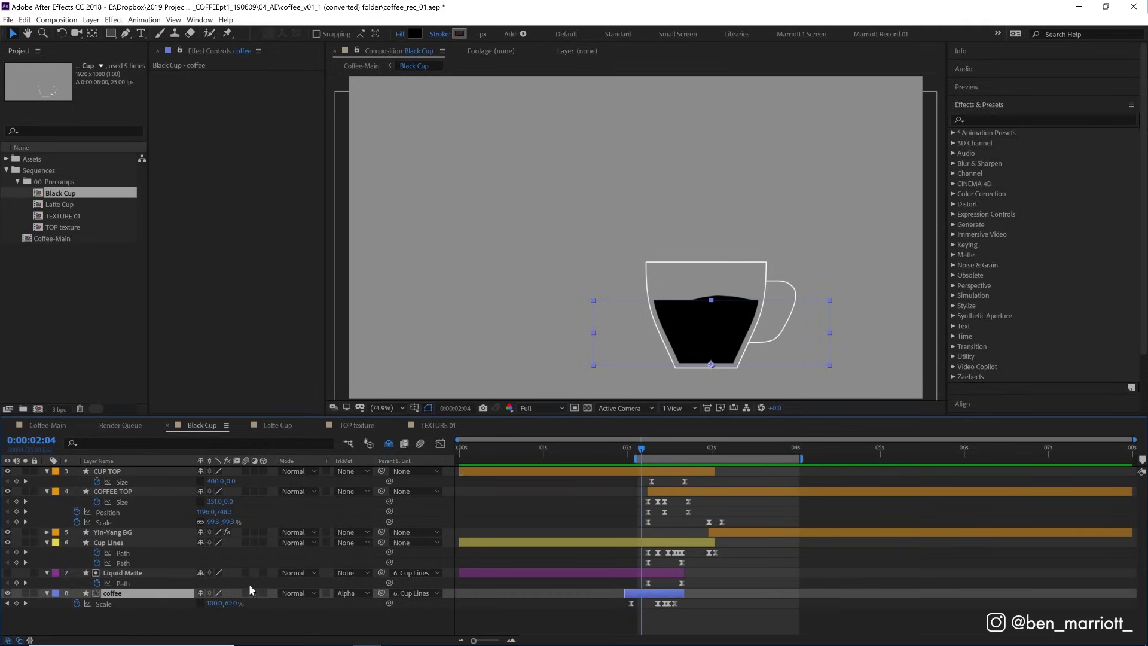
click(141, 574)
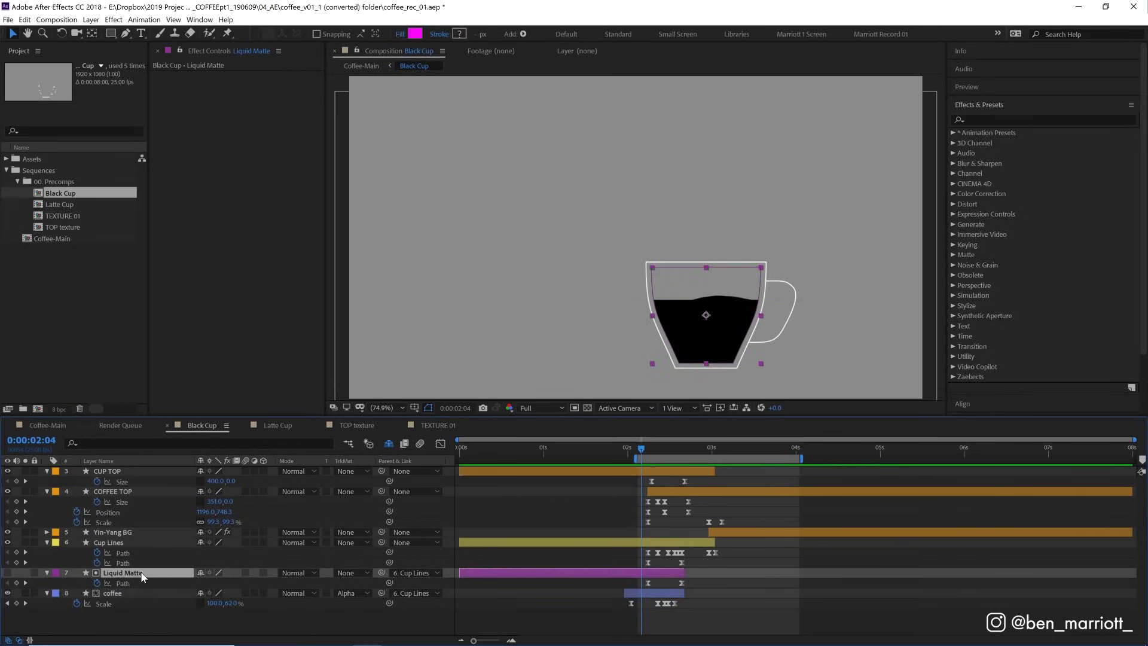
click(180, 542)
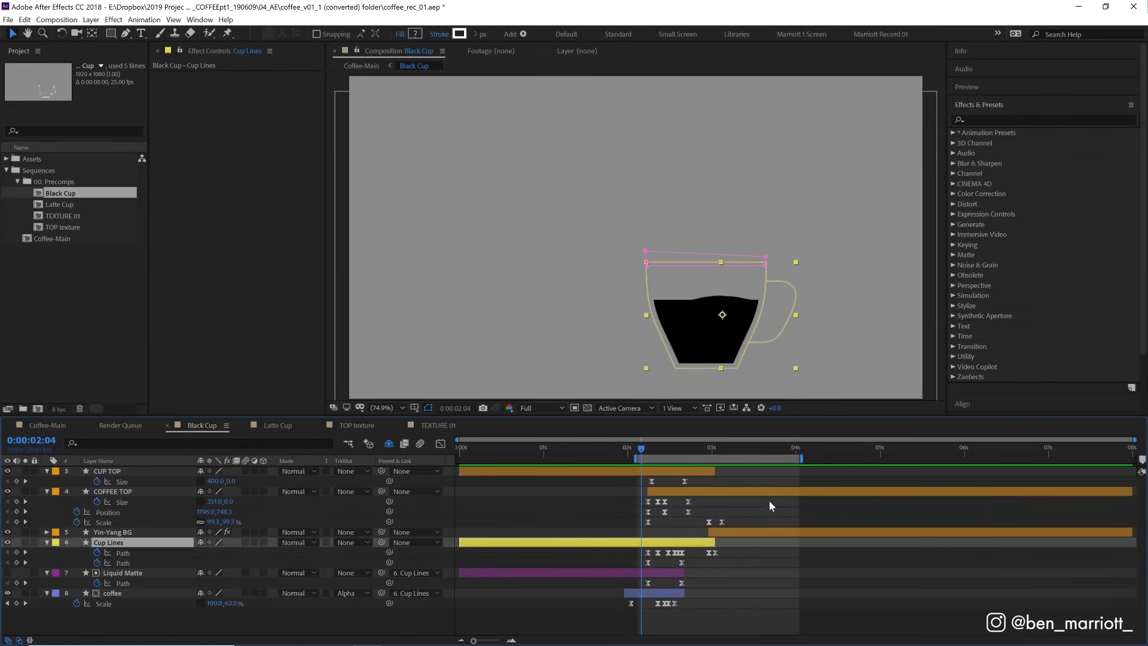
click(765, 531)
drag(725, 449, 735, 449)
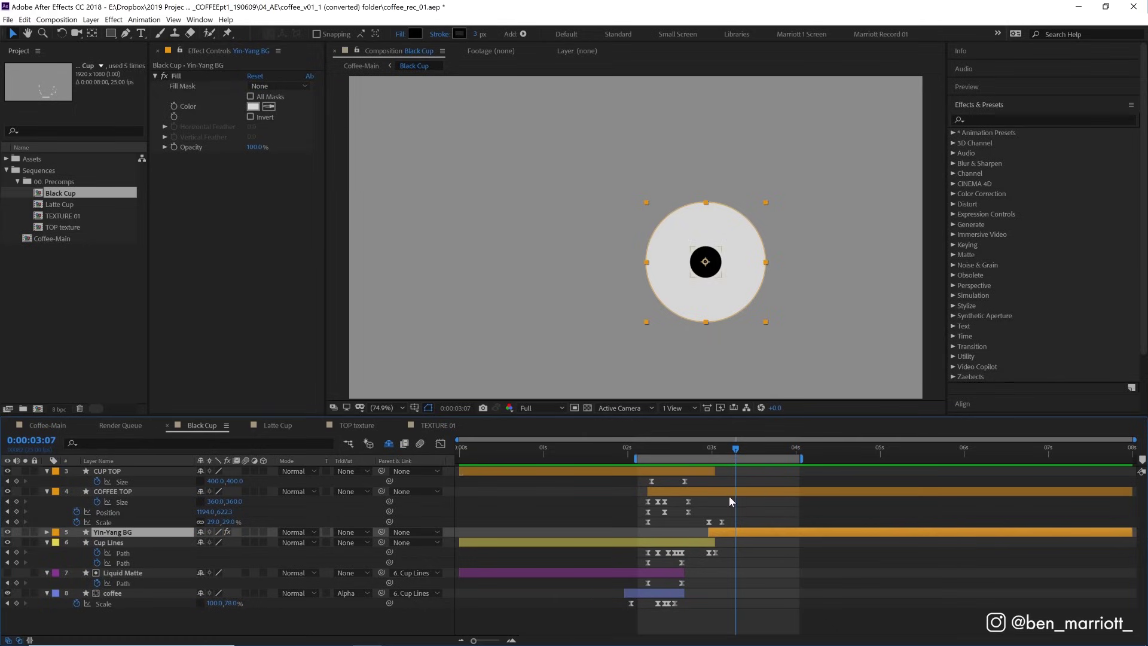
drag(658, 450, 667, 451)
click(673, 286)
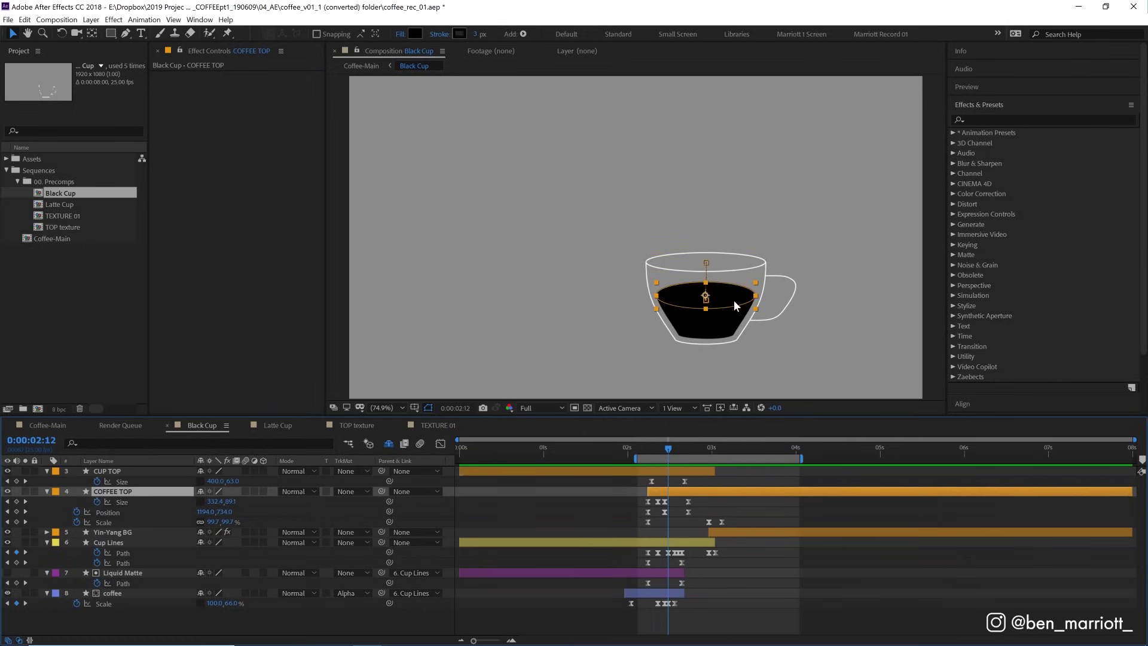
key(ctrl+Up)
key(Page_Down)
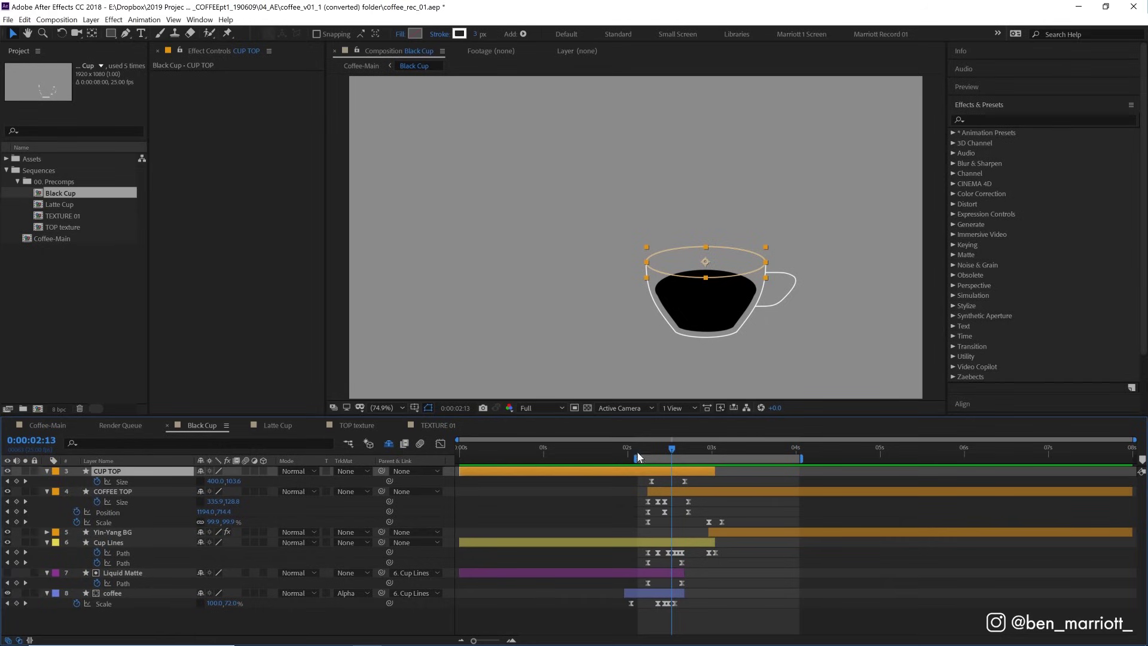
drag(637, 451, 676, 454)
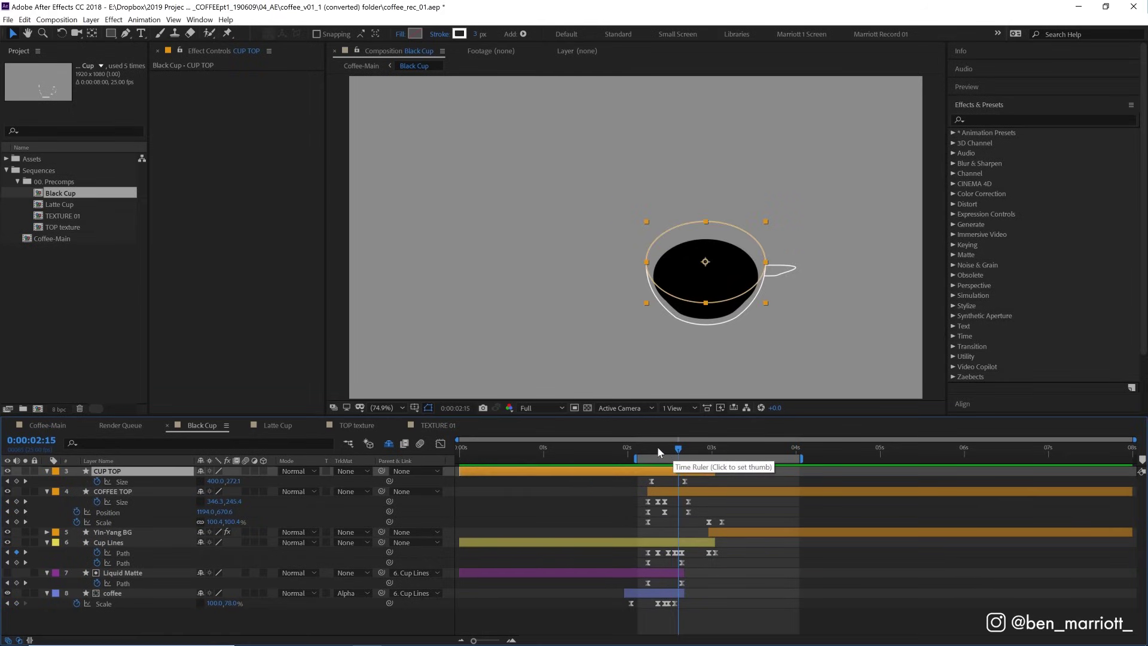
drag(652, 447, 669, 450)
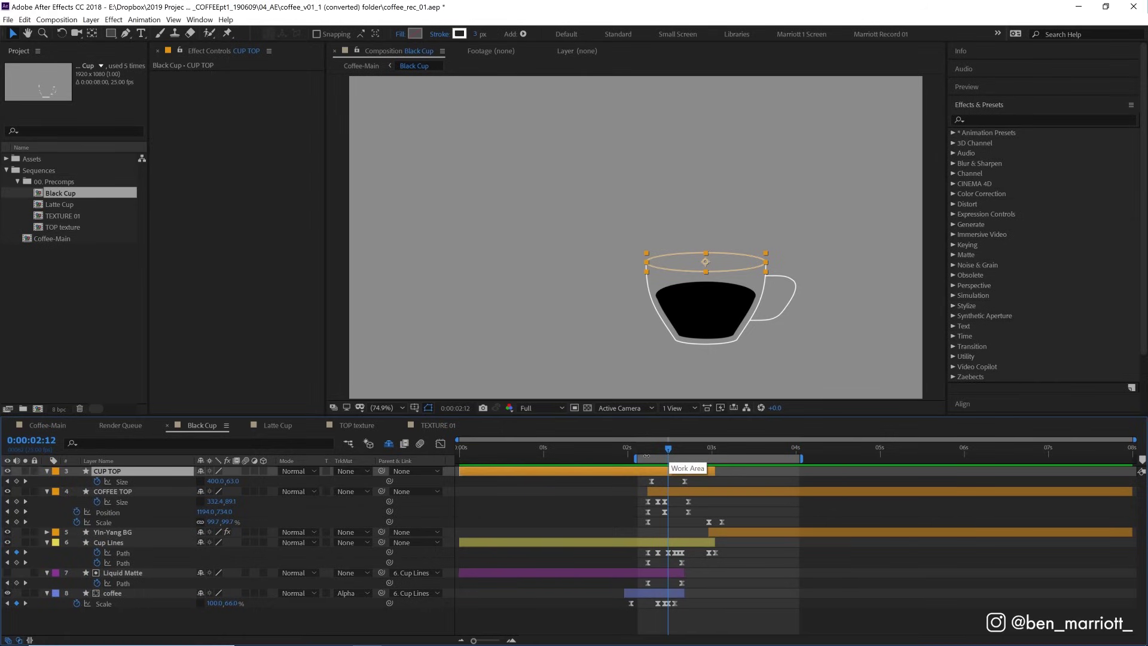
mouse_move(652, 448)
mouse_down()
mouse_move(696, 448)
mouse_move(669, 445)
mouse_up()
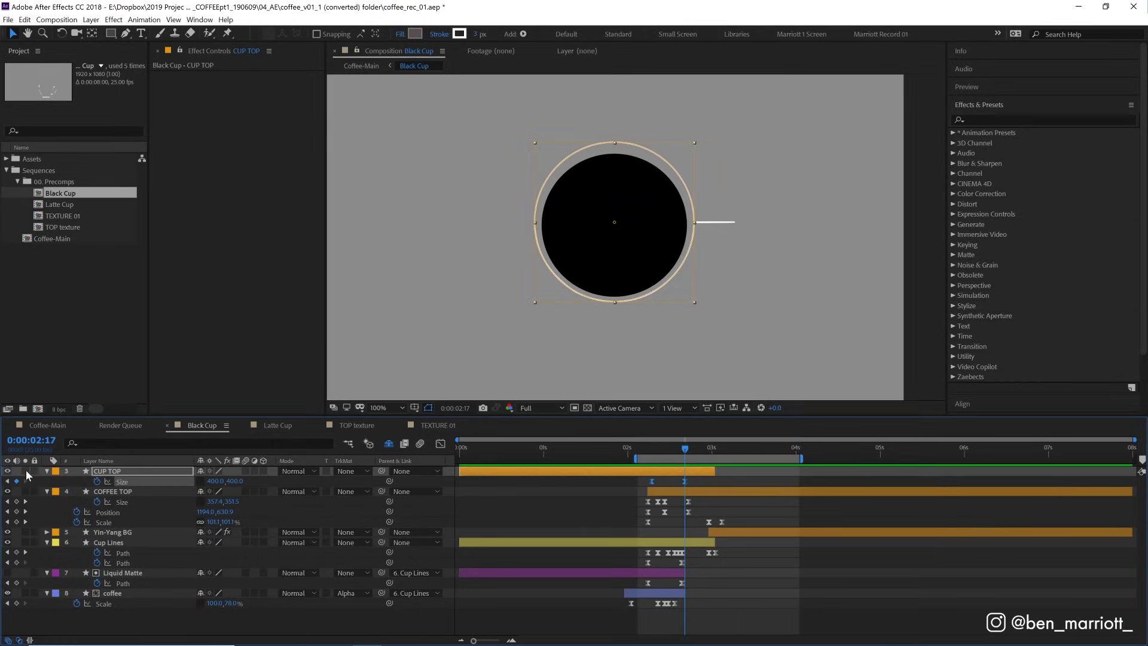
Solo CUP TOP and compare its flat-line and full-circle Size keyframes, magnified
click(25, 470)
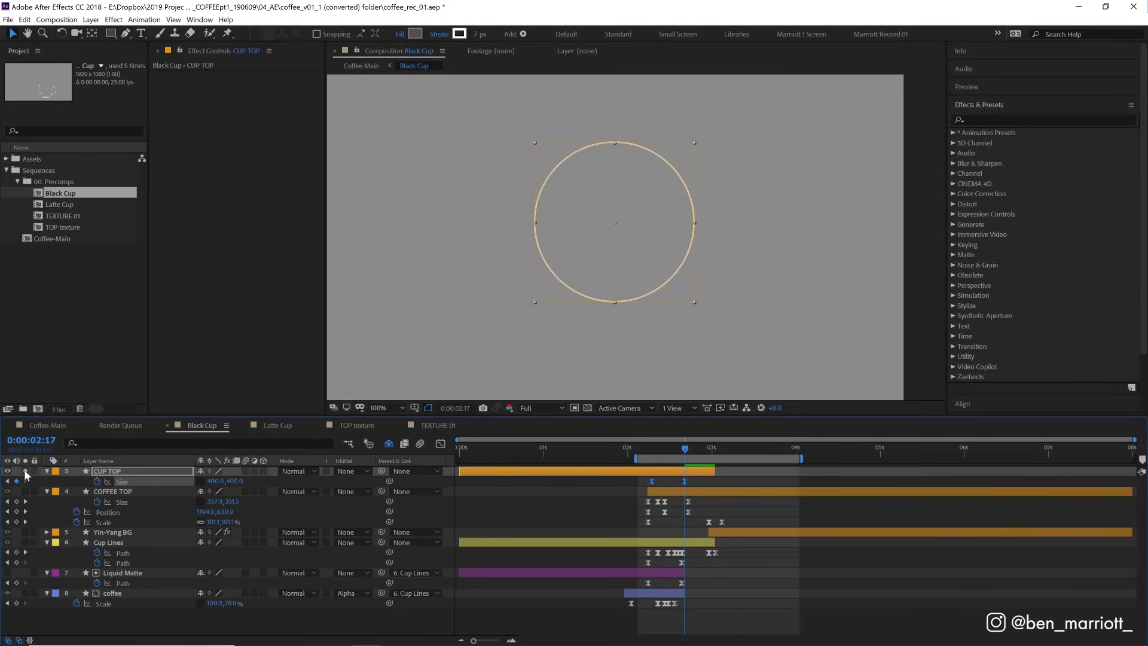
click(694, 471)
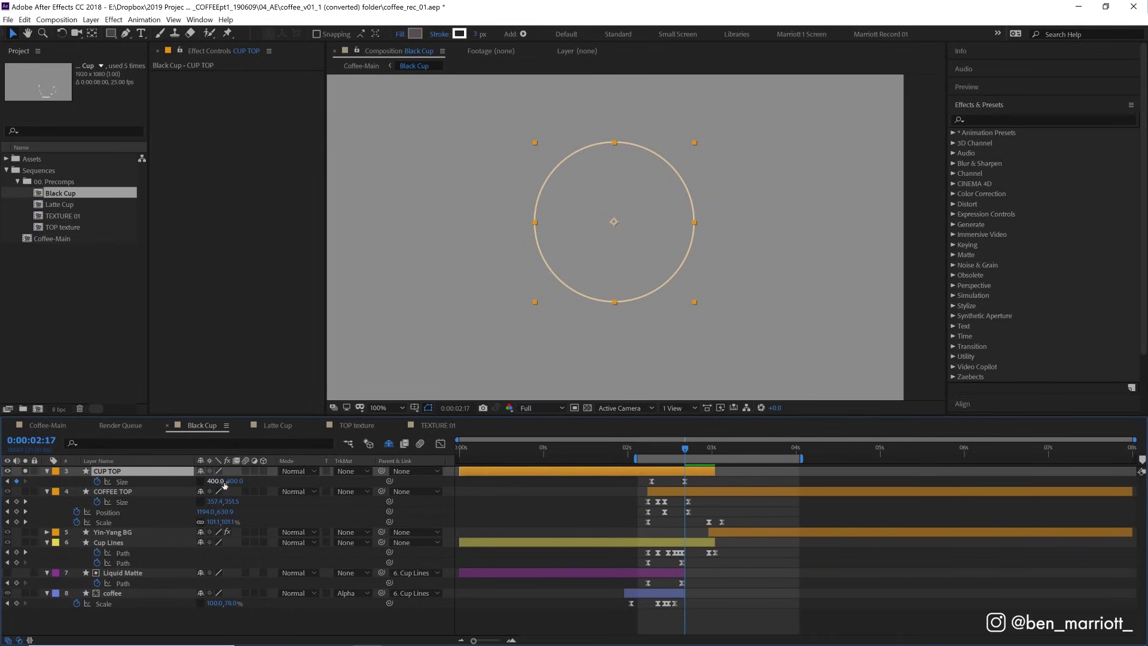
drag(684, 454, 651, 454)
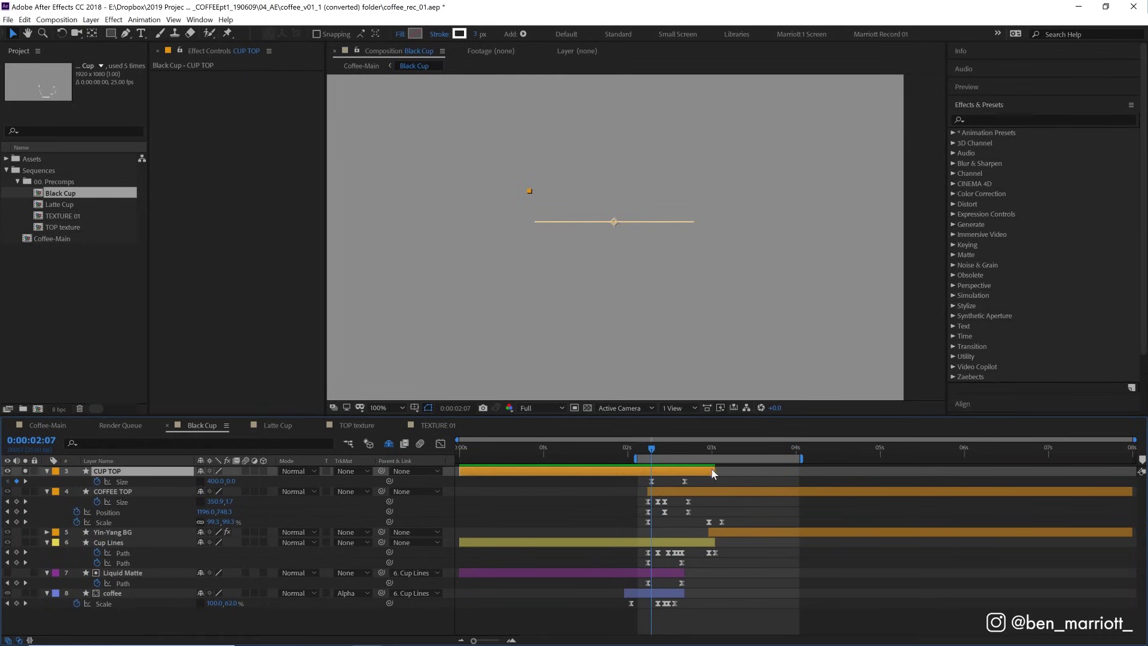
drag(659, 458, 684, 458)
key(period)
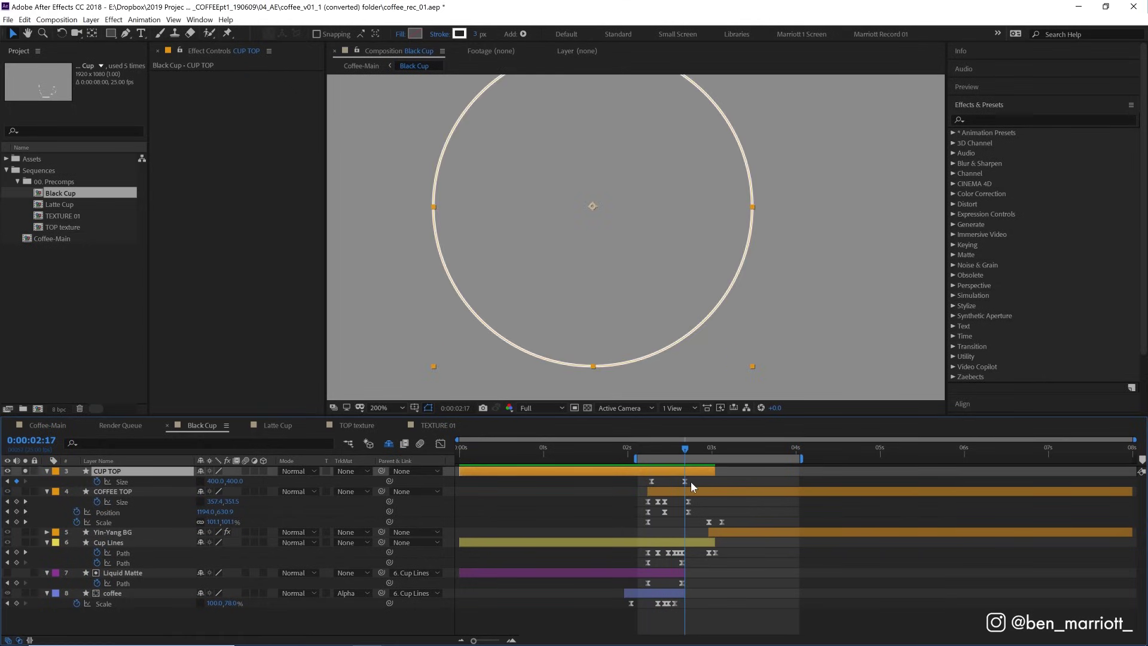
Test a CUP TOP Scale keyframe with unlinked proportions, squashing the circle to 8% then 14% height
key(s)
click(77, 482)
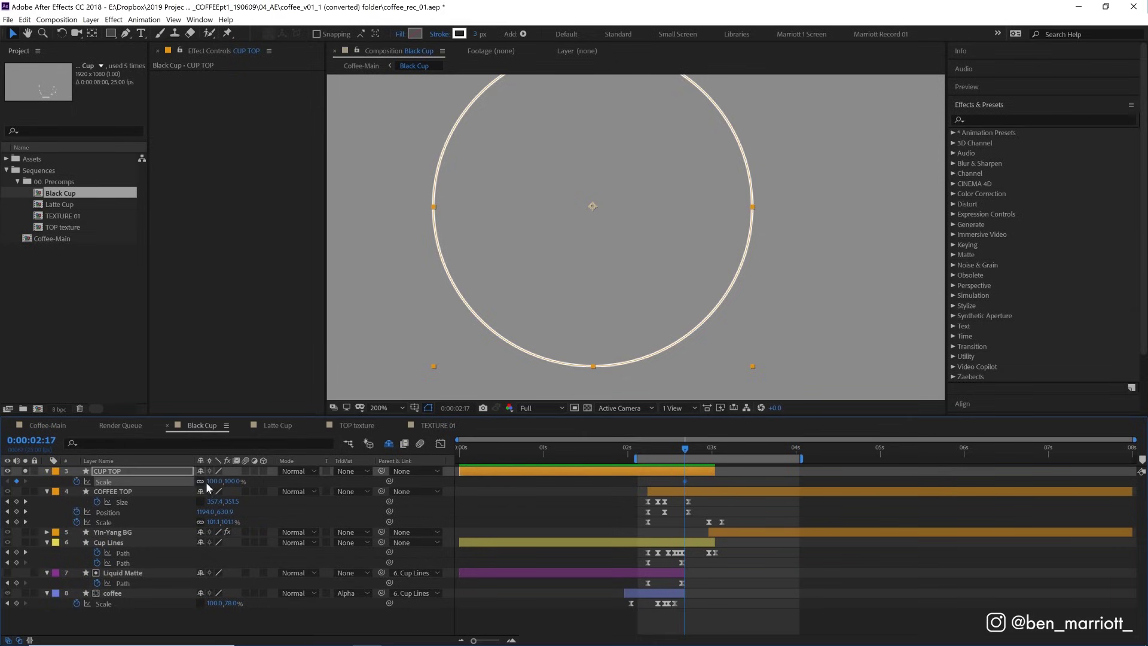
click(200, 482)
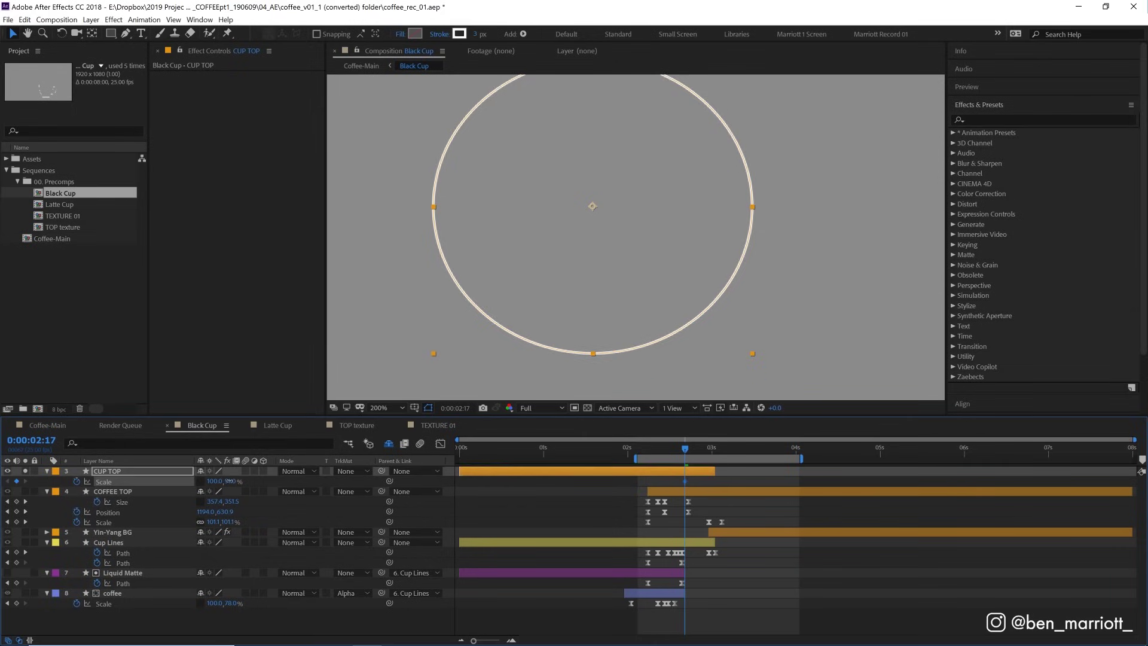
mouse_move(235, 481)
mouse_down()
mouse_move(191, 481)
mouse_move(219, 478)
mouse_up()
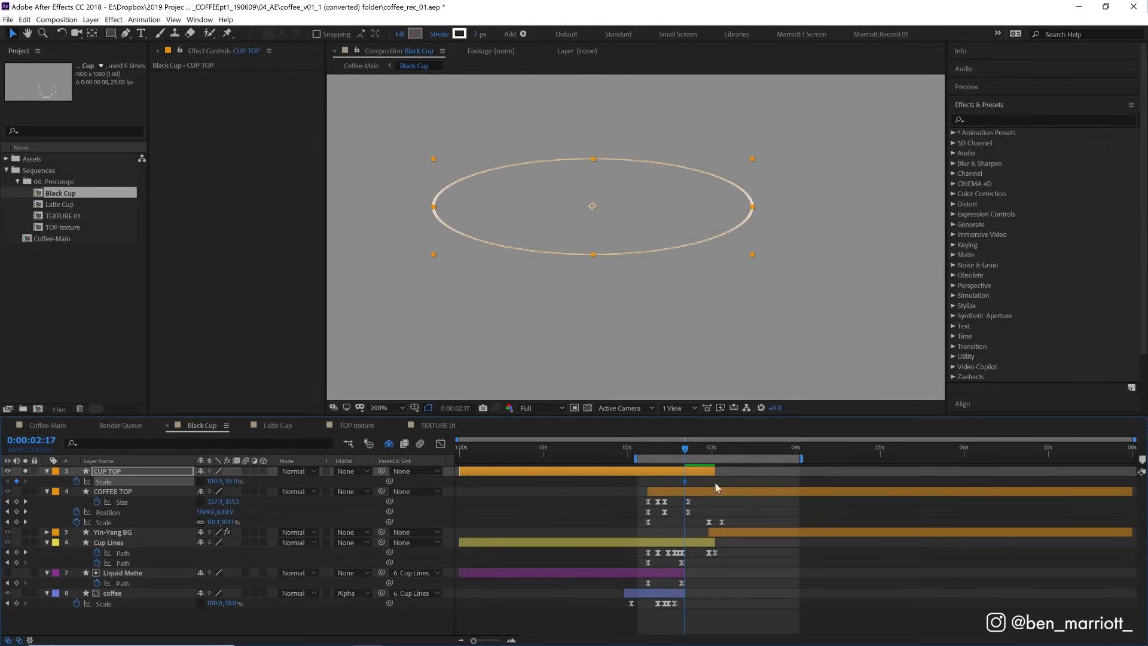
click(742, 484)
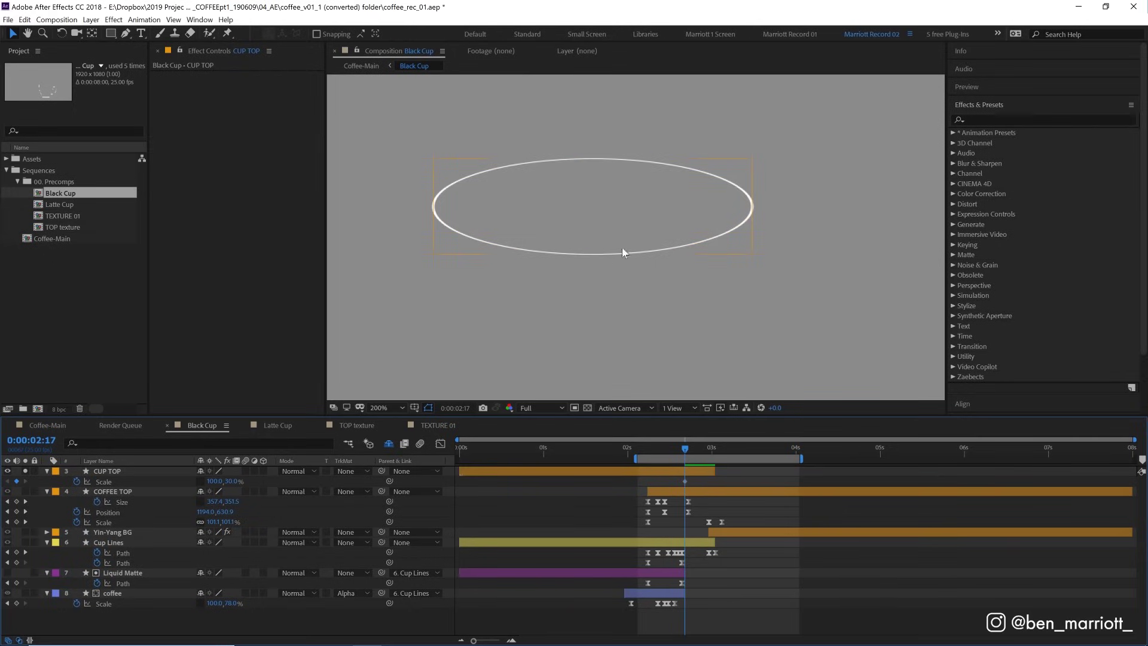
drag(230, 481, 216, 481)
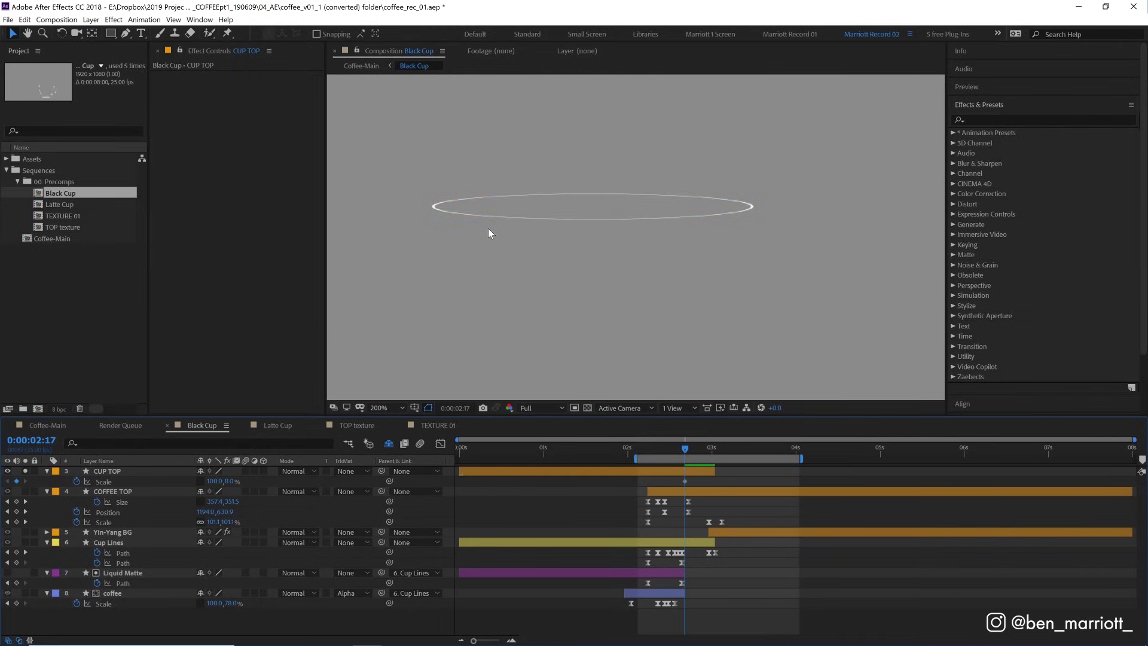
drag(230, 481, 227, 482)
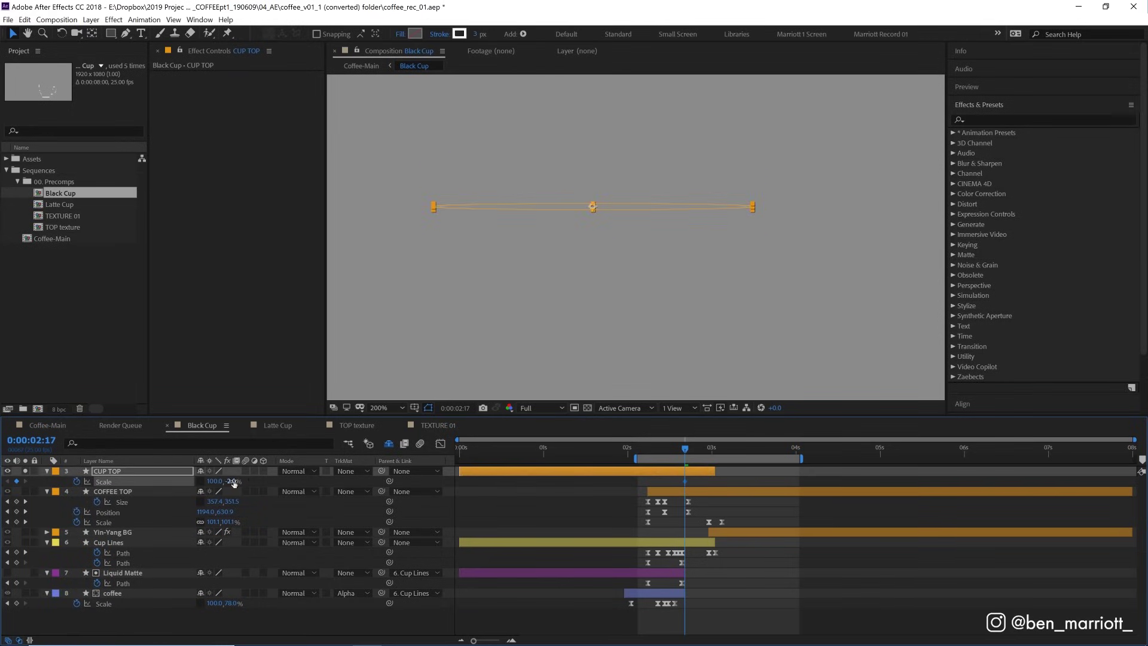
Undo the Scale test, return to 0:00:02:17, and select both Size keyframes
click(585, 295)
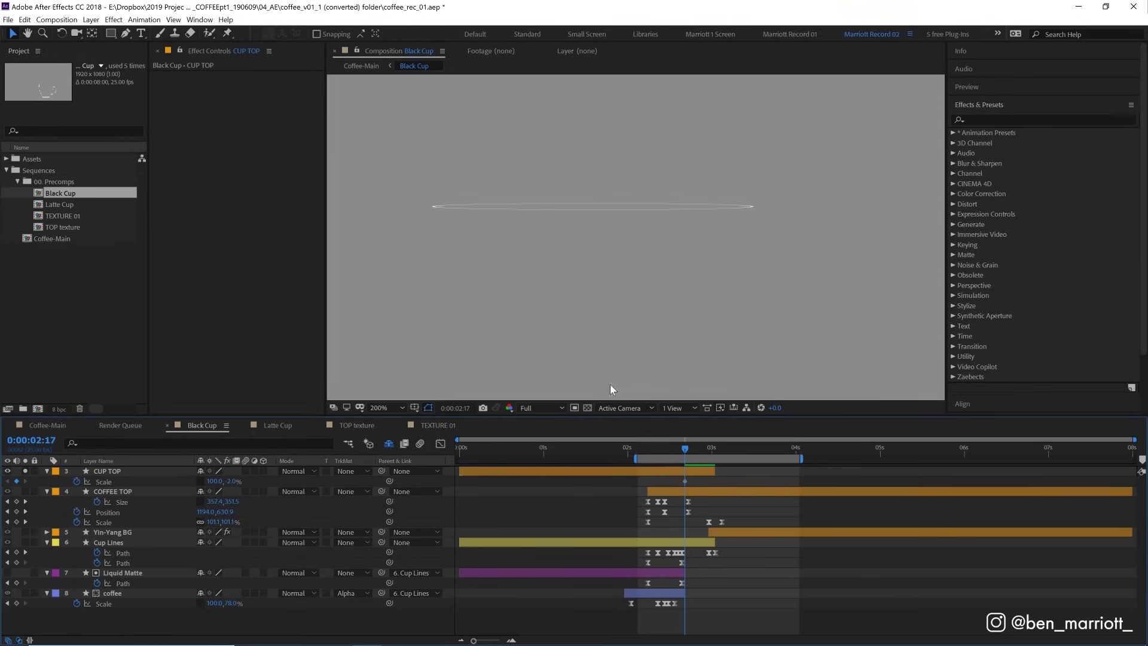
key(ctrl+z)
key(ctrl+z)
key(ctrl+z)
key(ctrl+z)
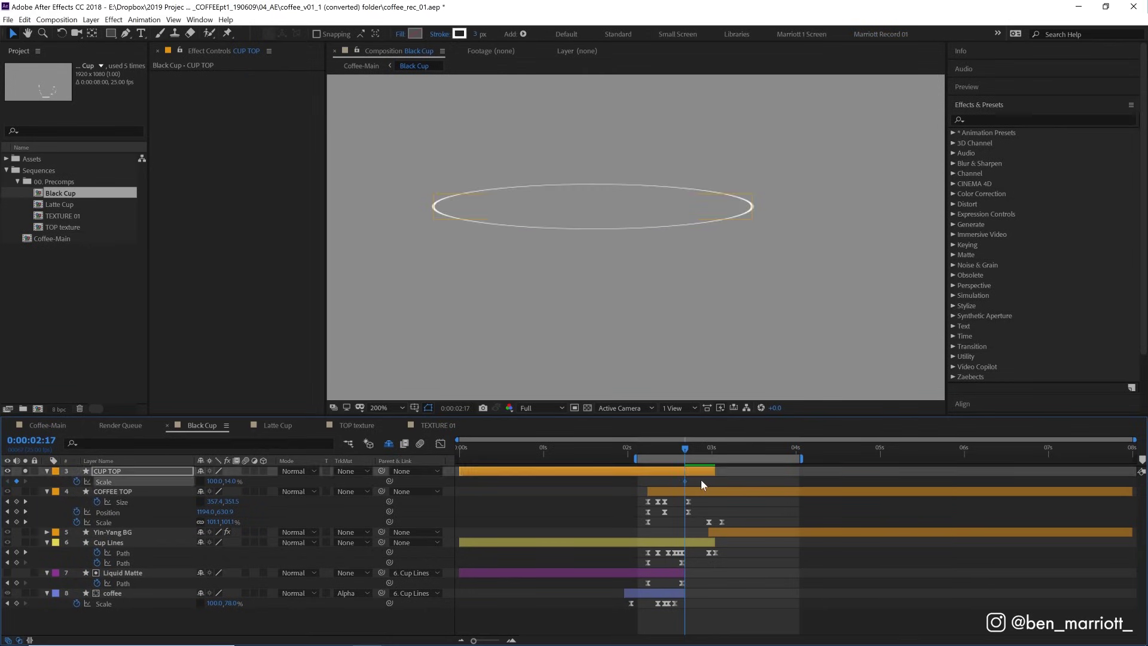
key(ctrl+z)
key(ctrl+z)
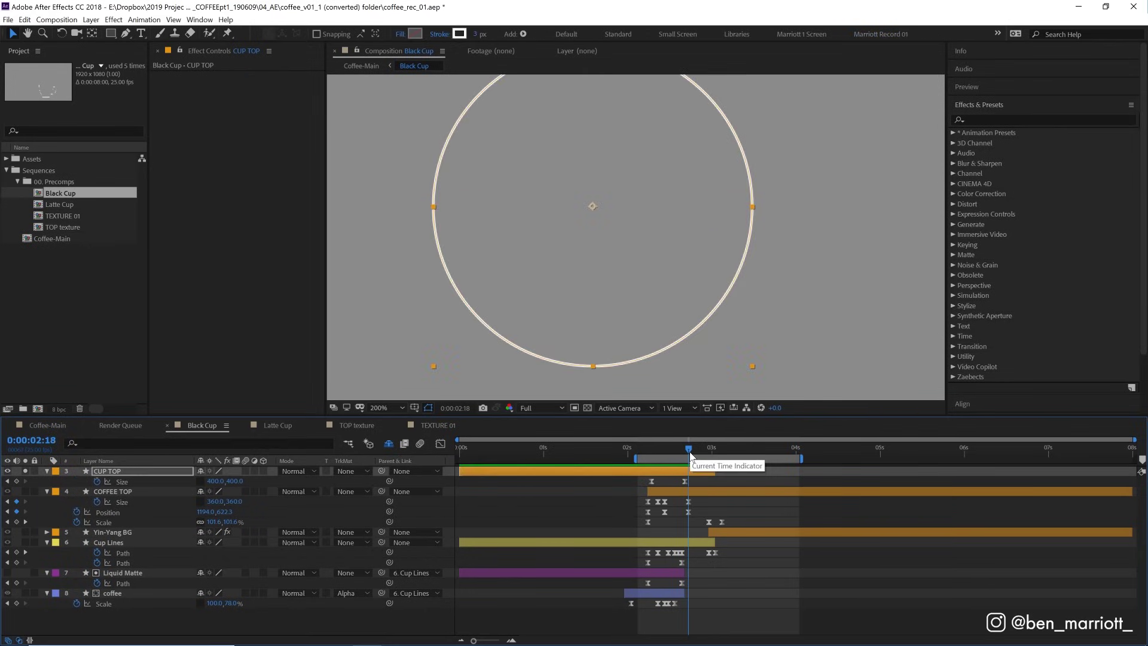
key(Page_Down)
click(683, 452)
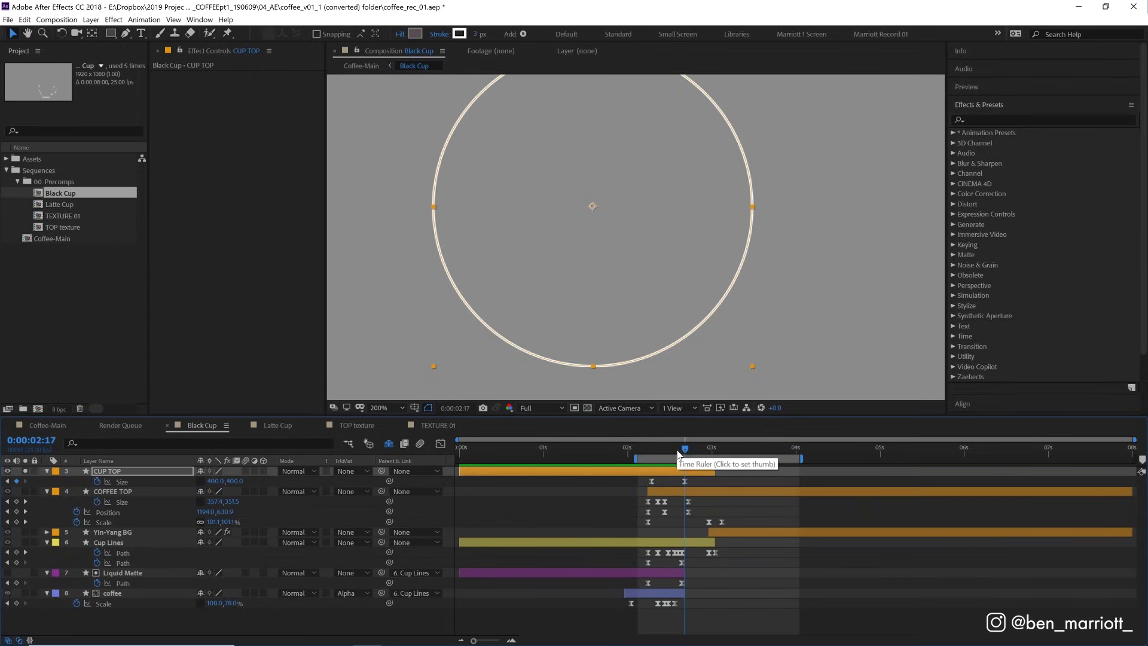
drag(705, 478, 638, 487)
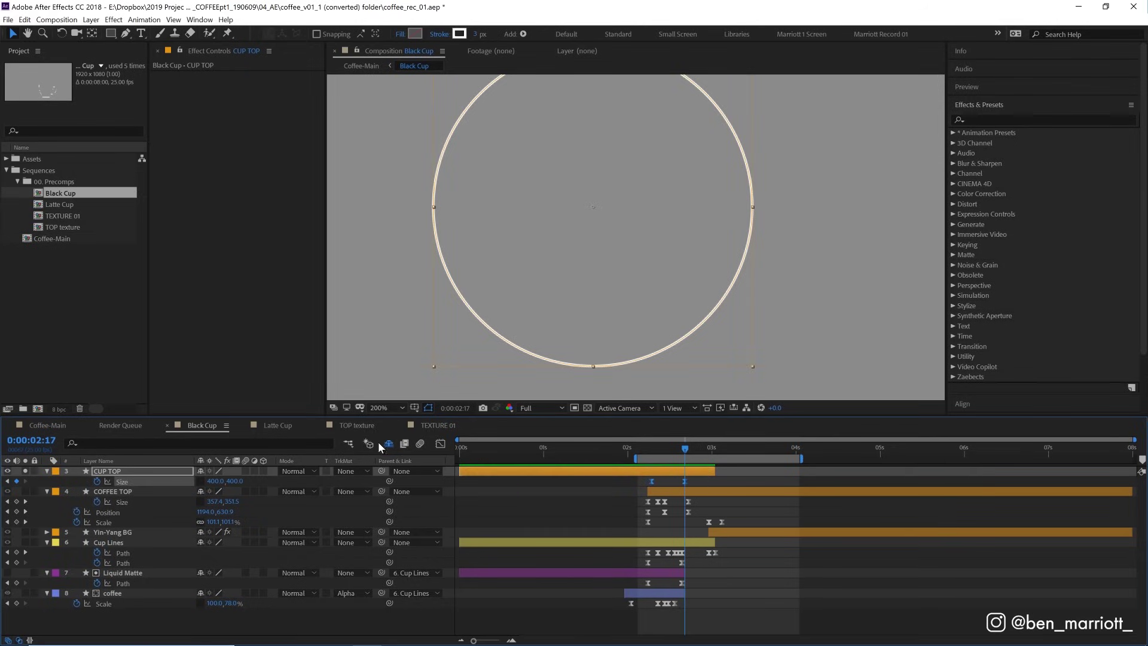
Show the Size animation's speed curve in an enlarged Graph Editor, fitted to view
click(437, 442)
drag(526, 416, 525, 296)
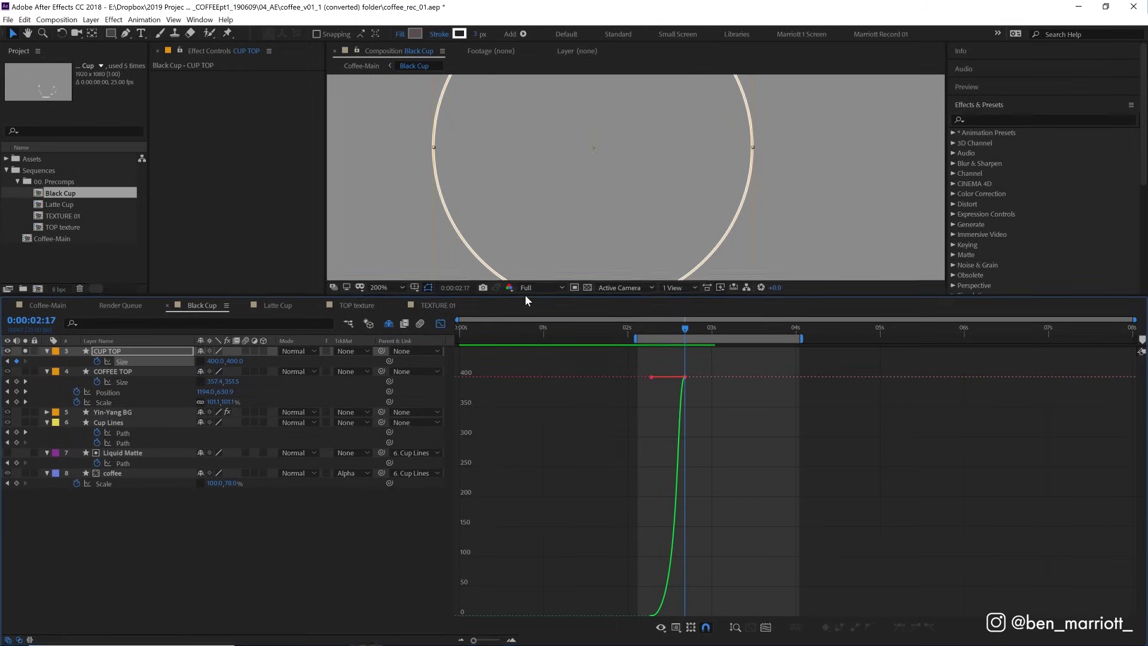
click(734, 627)
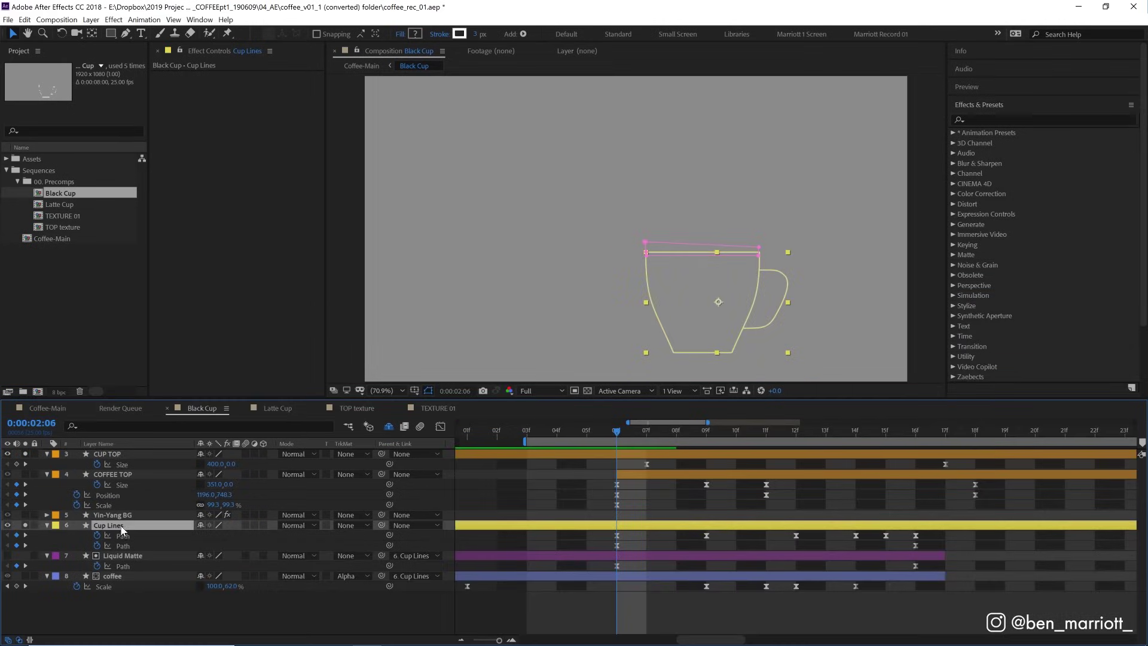
Raise the top-right vertex of Cup Lines' second Path, zoomed in on the rim
key(slash)
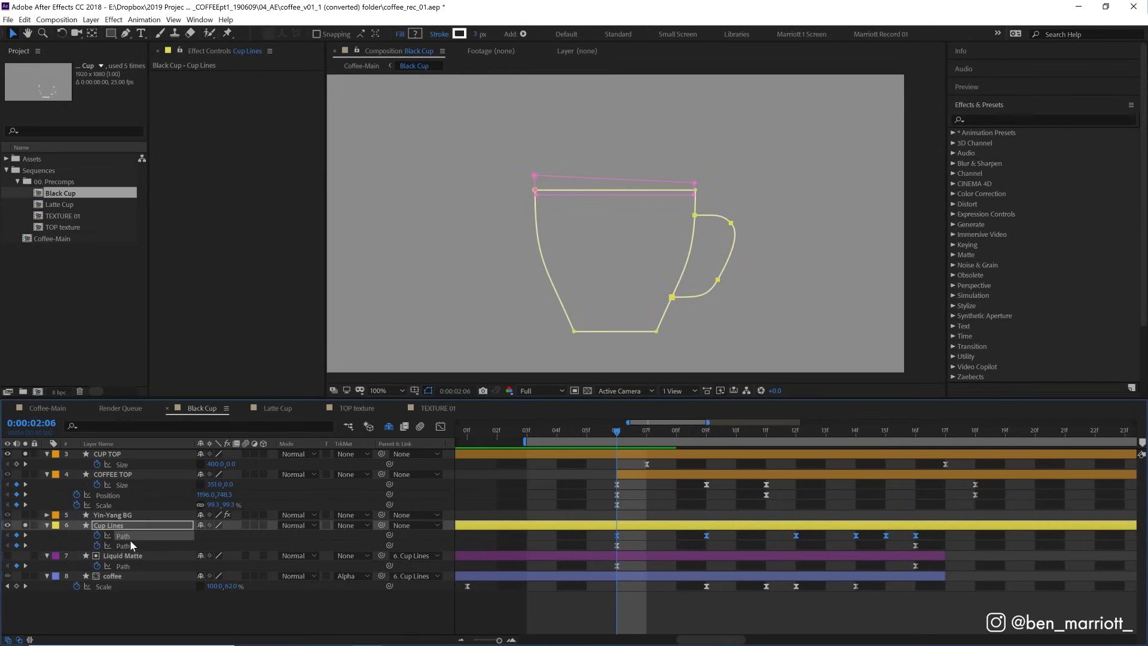
click(130, 543)
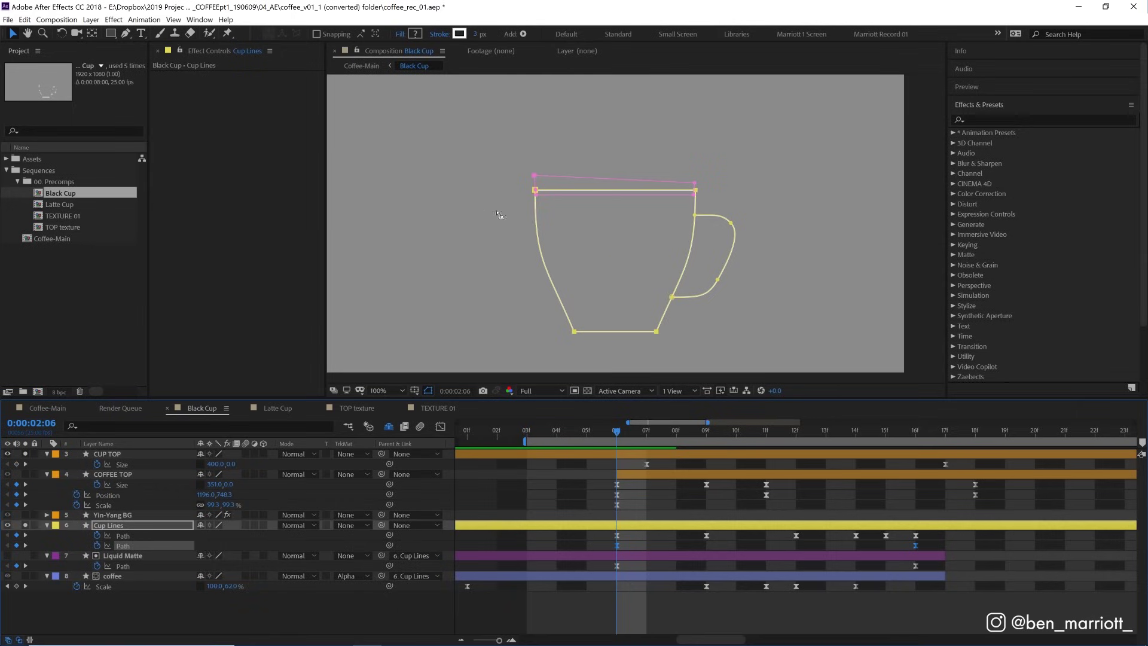
key(period)
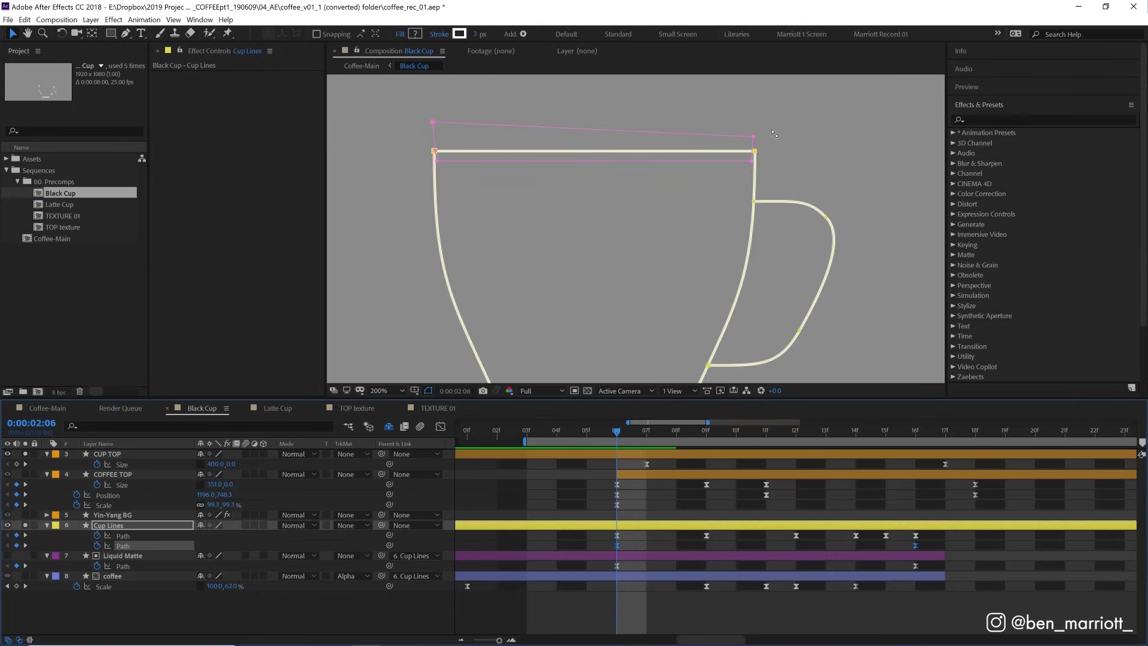
drag(753, 138, 754, 129)
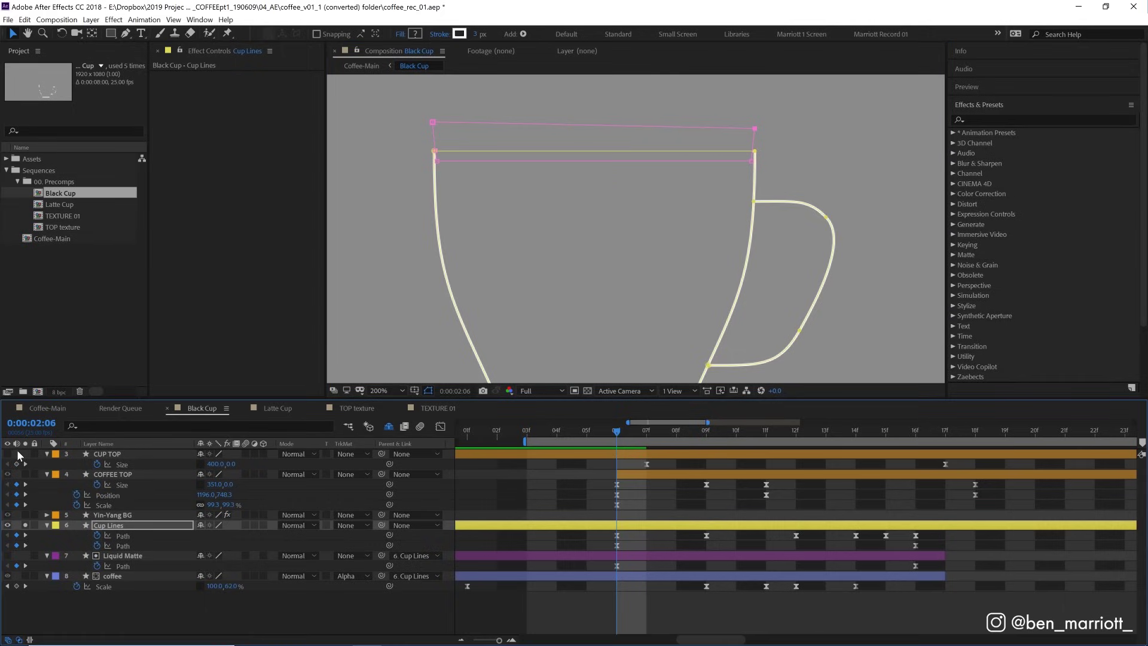
Add a vertex to the cup's bottom curve and preview the cup-to-circle morph
click(438, 213)
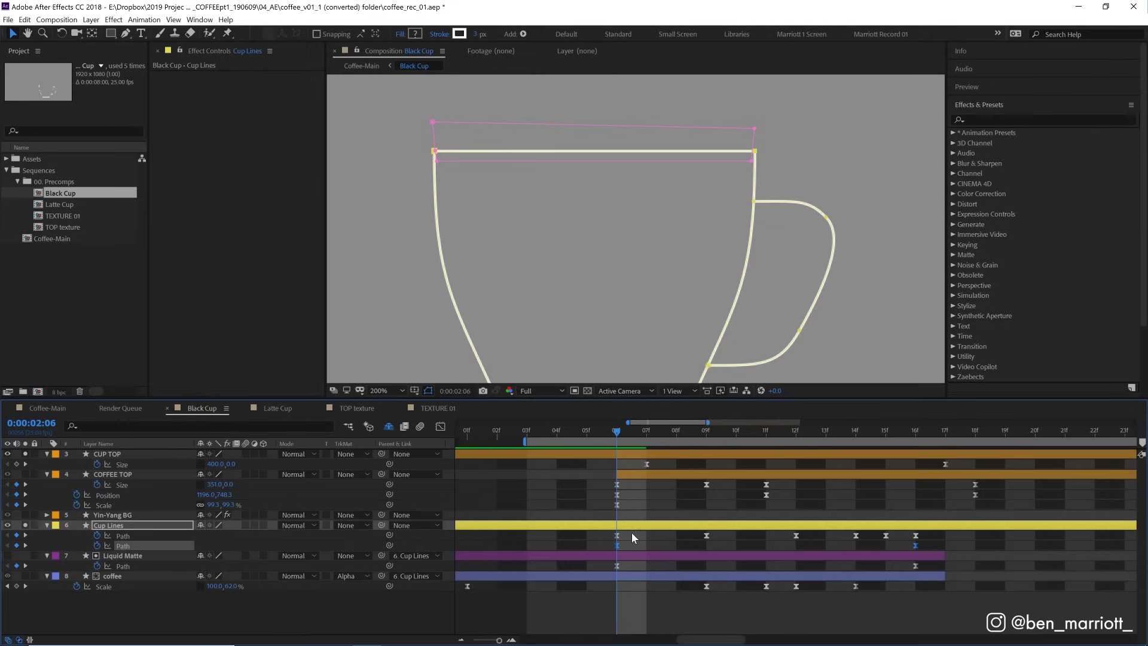
click(780, 527)
key(comma)
key(g)
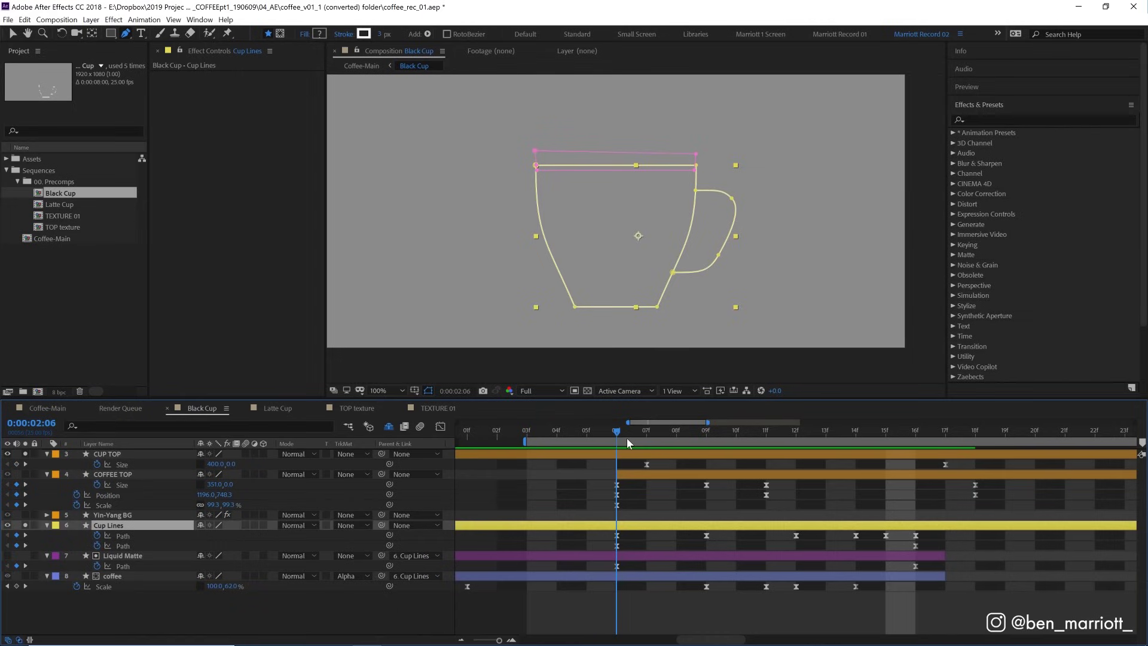
drag(627, 437, 923, 464)
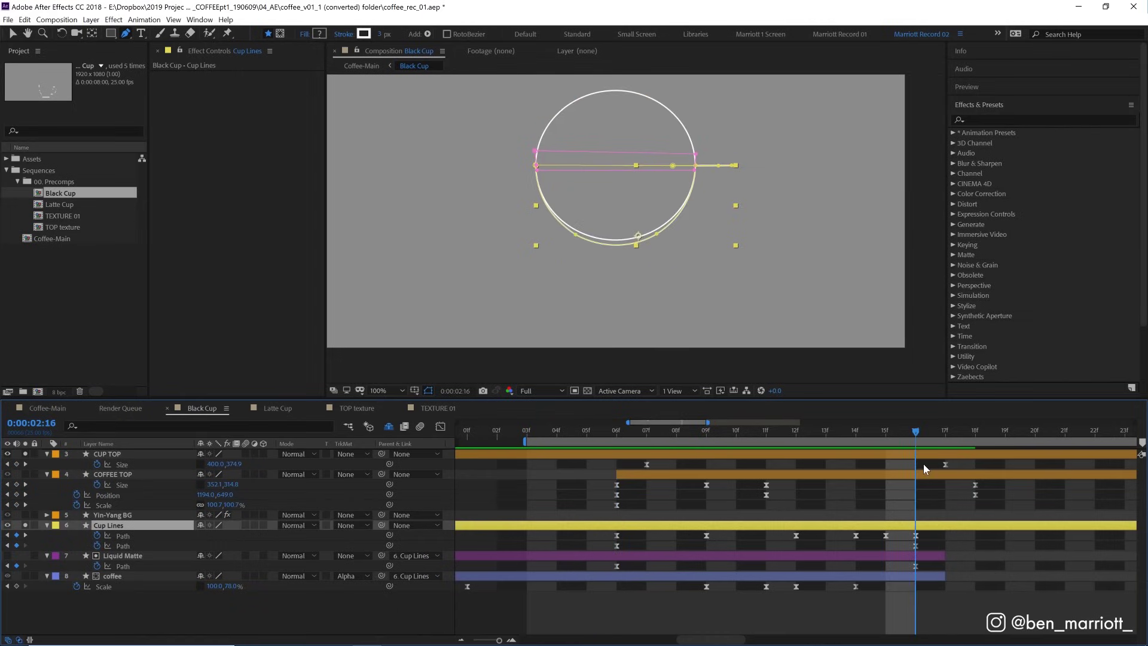
click(575, 236)
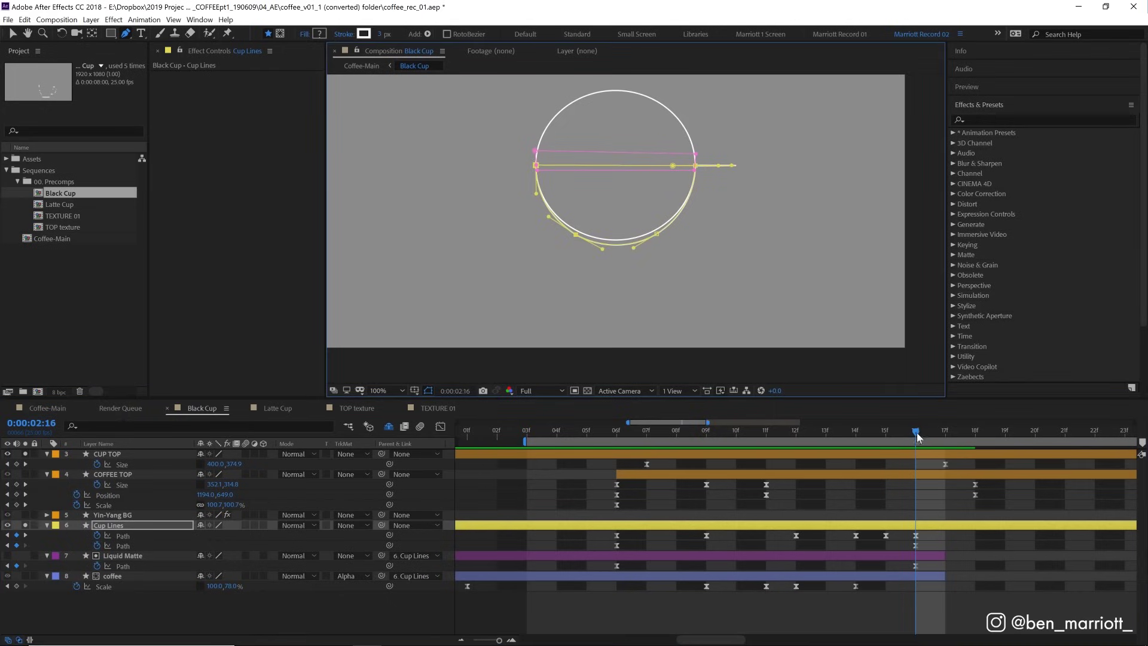
drag(919, 437, 937, 423)
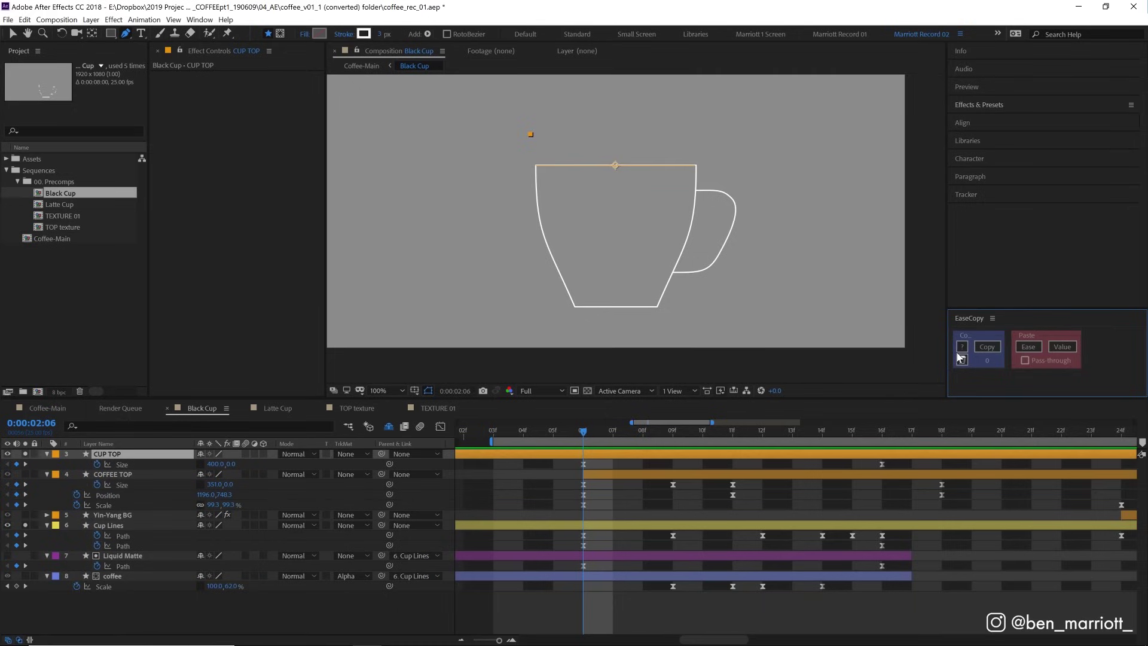
Copy the easing of both CUP TOP Size keyframes with EaseCopy
drag(927, 461, 561, 472)
key(space)
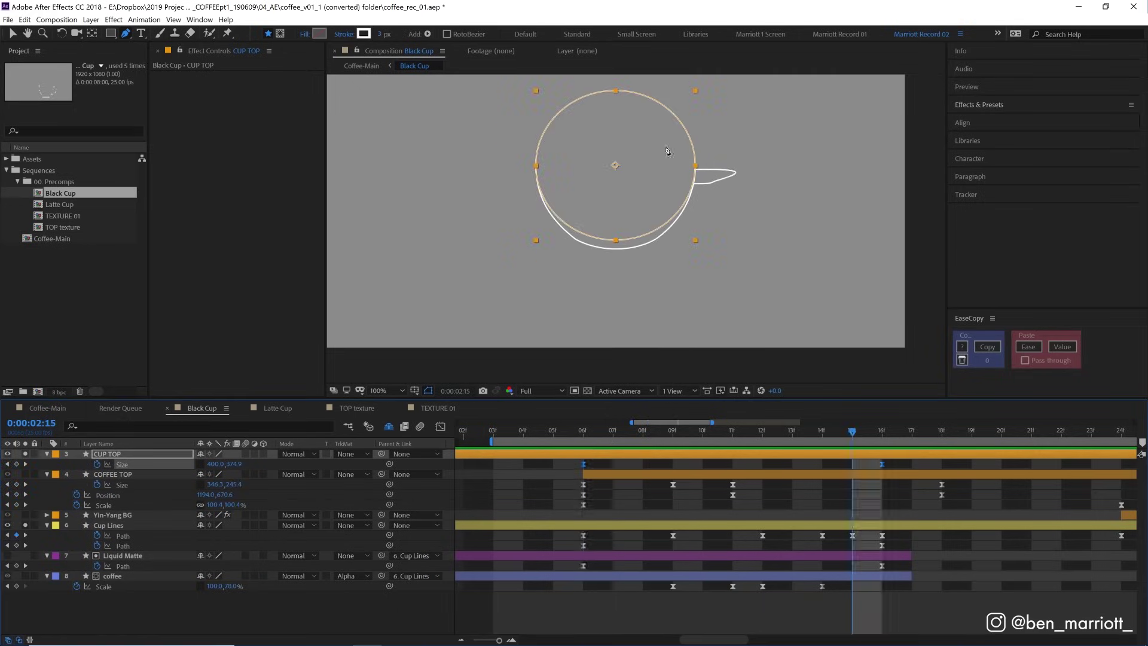
click(992, 345)
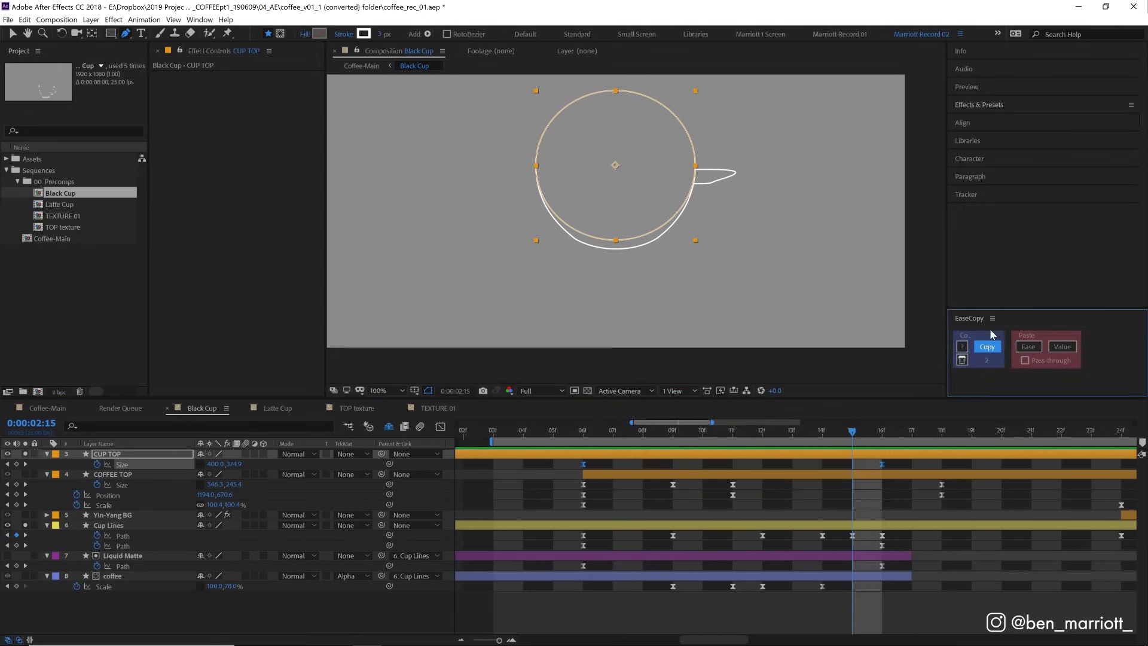
Return to 0:00:02:06 and select both Cup Lines path keyframes at 06f and 16f
drag(933, 551, 564, 540)
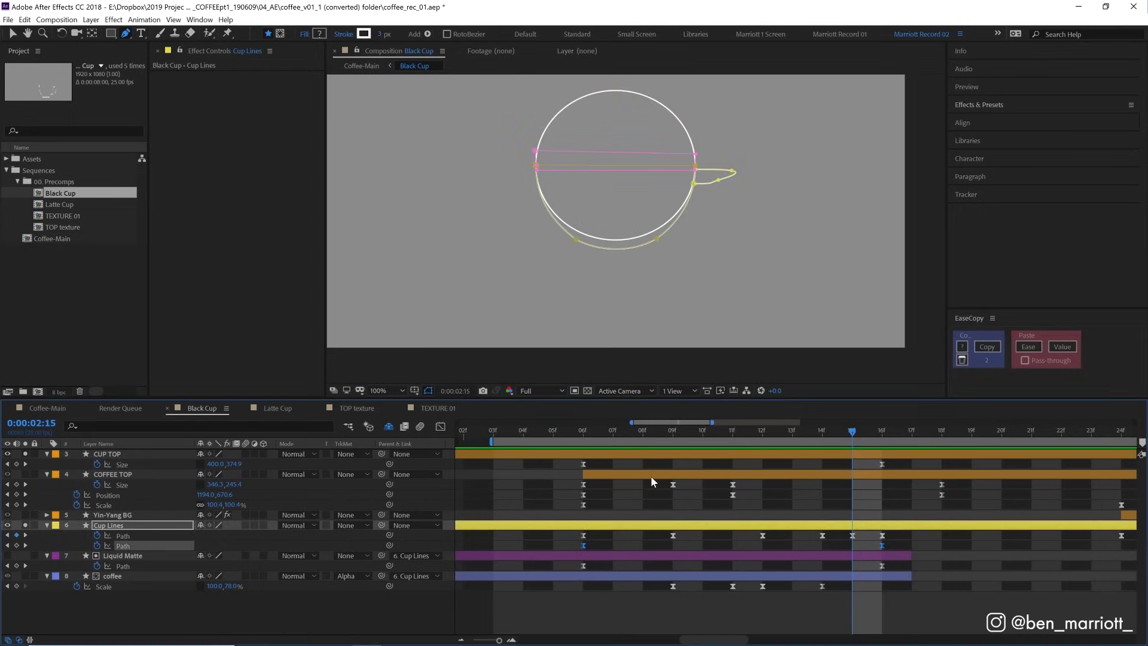
click(640, 534)
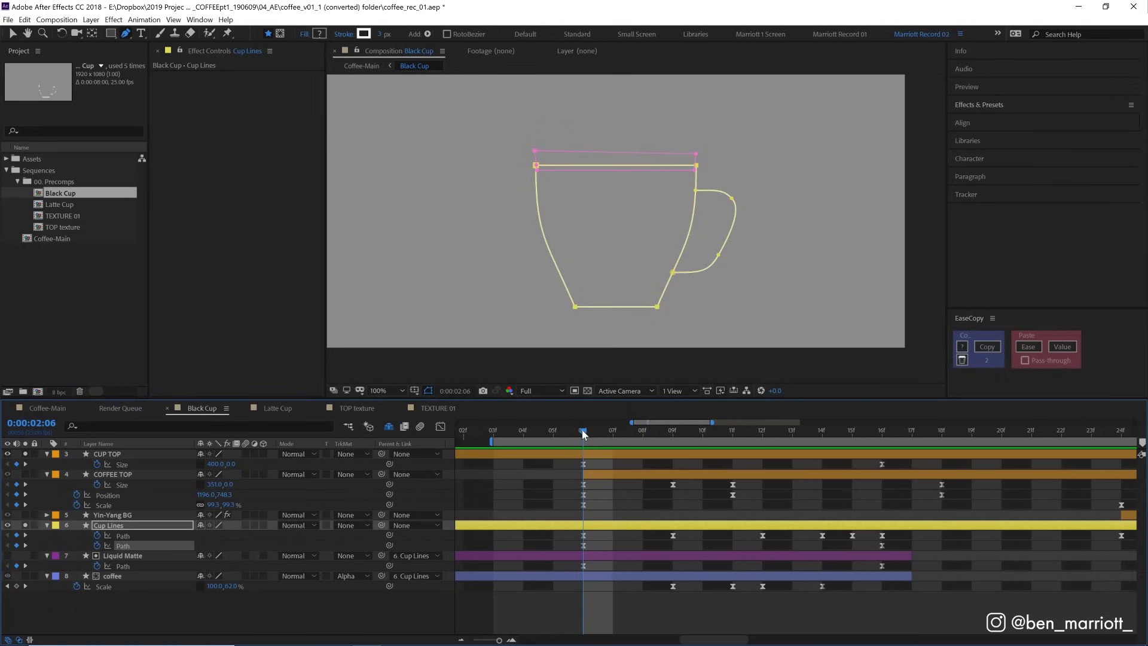
click(123, 545)
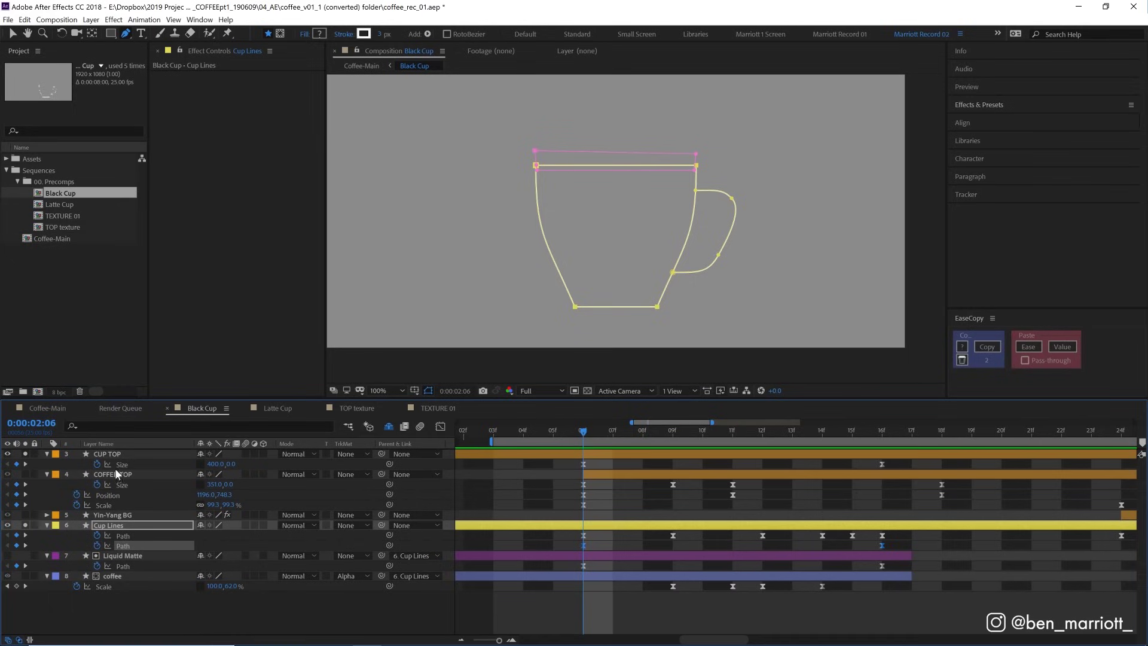
click(891, 546)
Scrub the cup outline between 06f, 12f and 14f to watch its top round into an ellipse
drag(583, 455, 799, 453)
scroll(798, 218, up, 1)
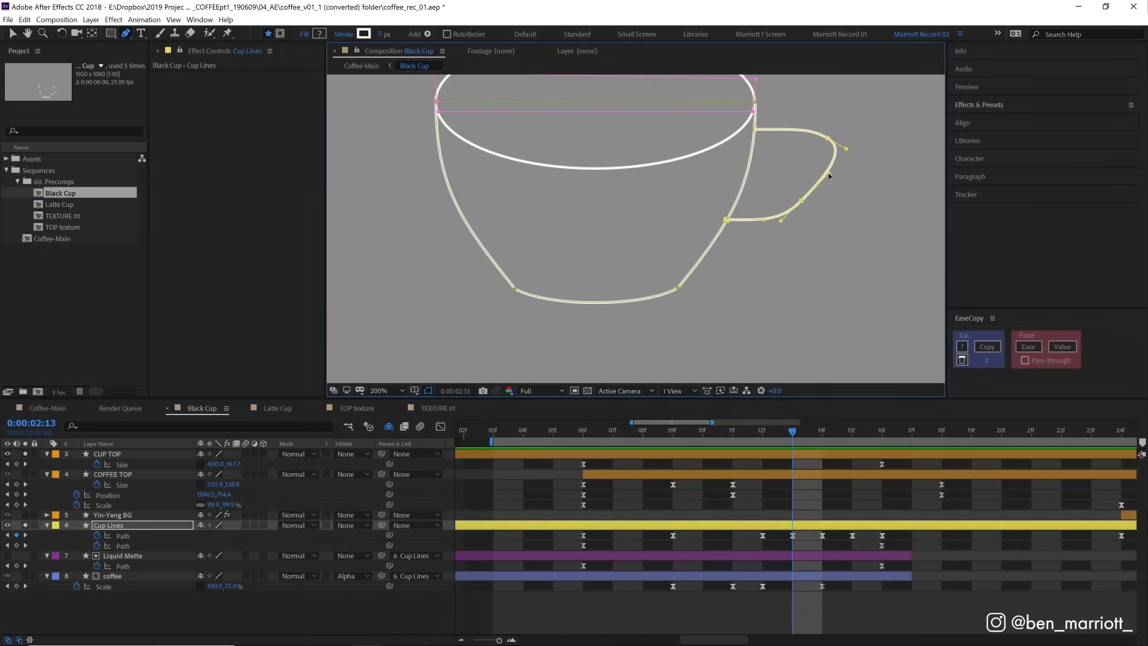
drag(702, 431, 822, 431)
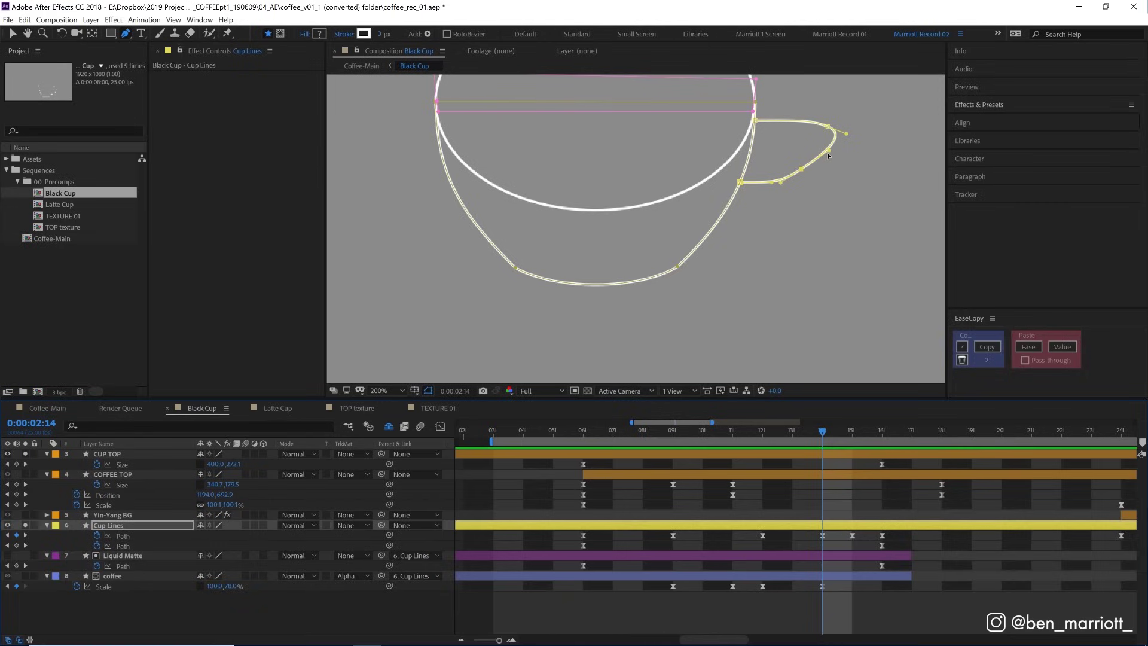
key(Page_Up)
key(Page_Up)
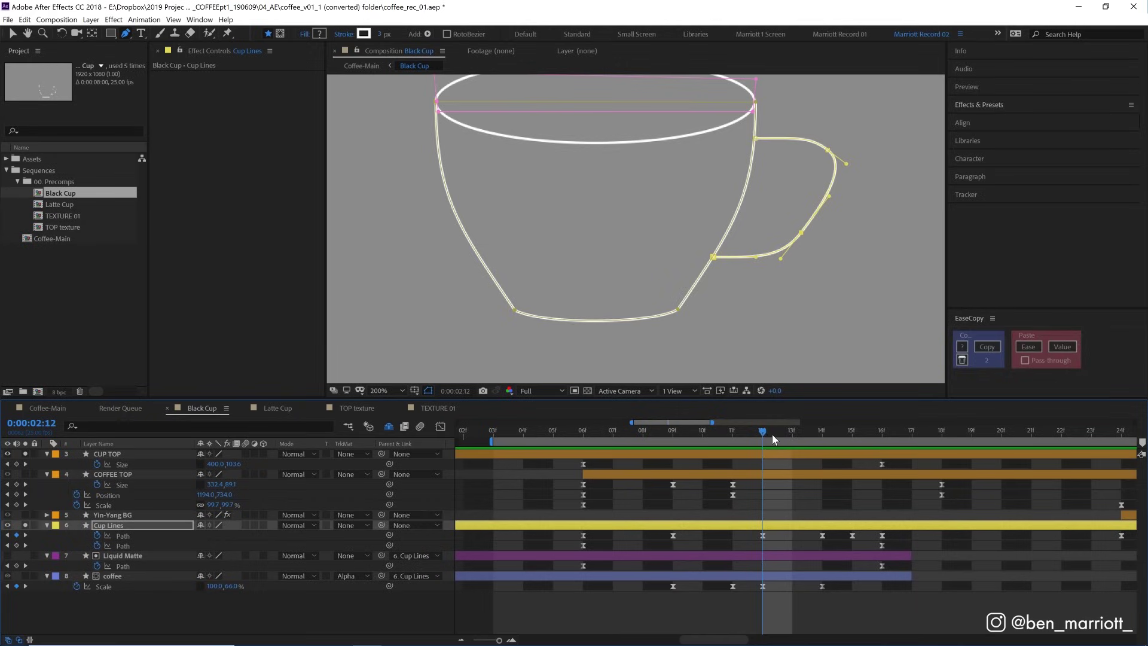
drag(772, 434, 854, 440)
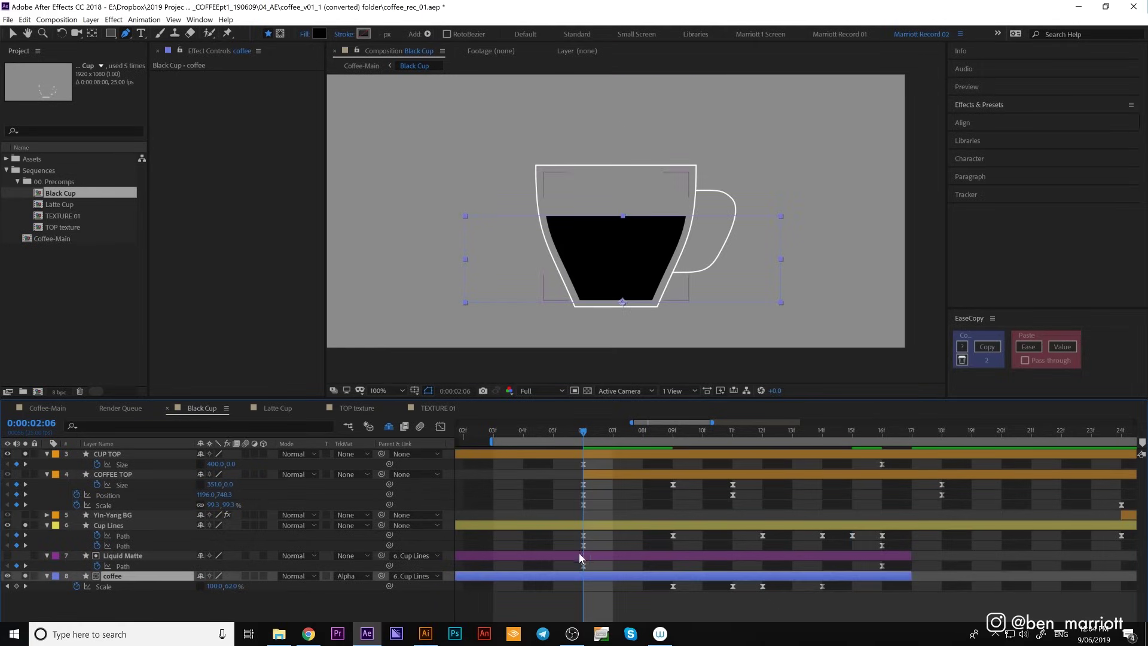
click(138, 556)
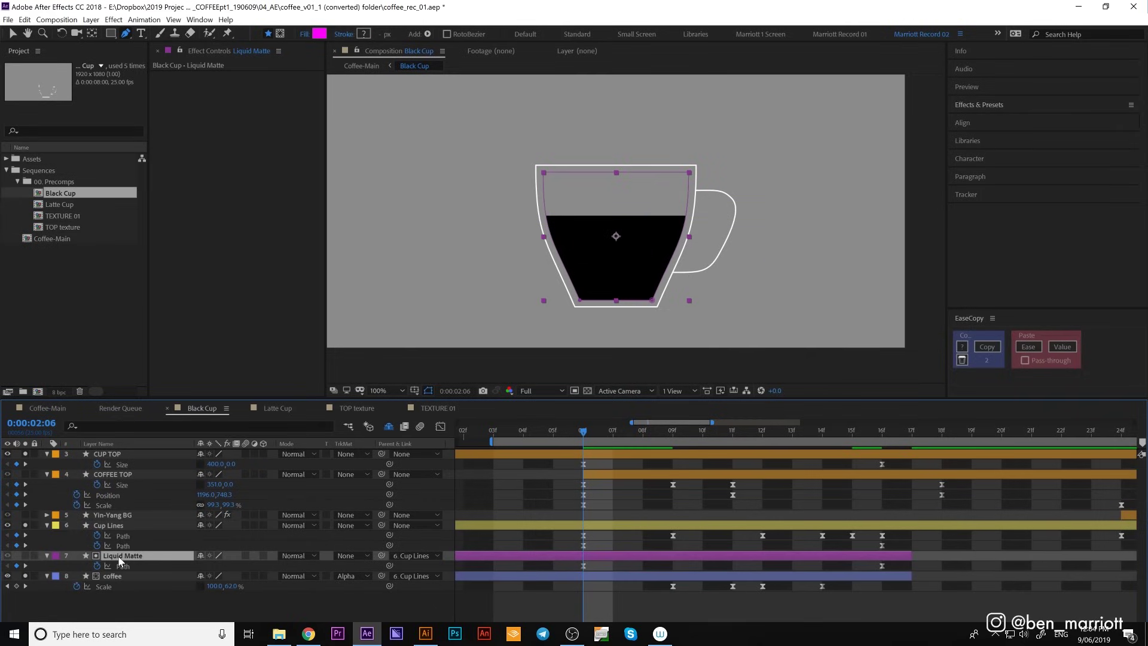
click(110, 525)
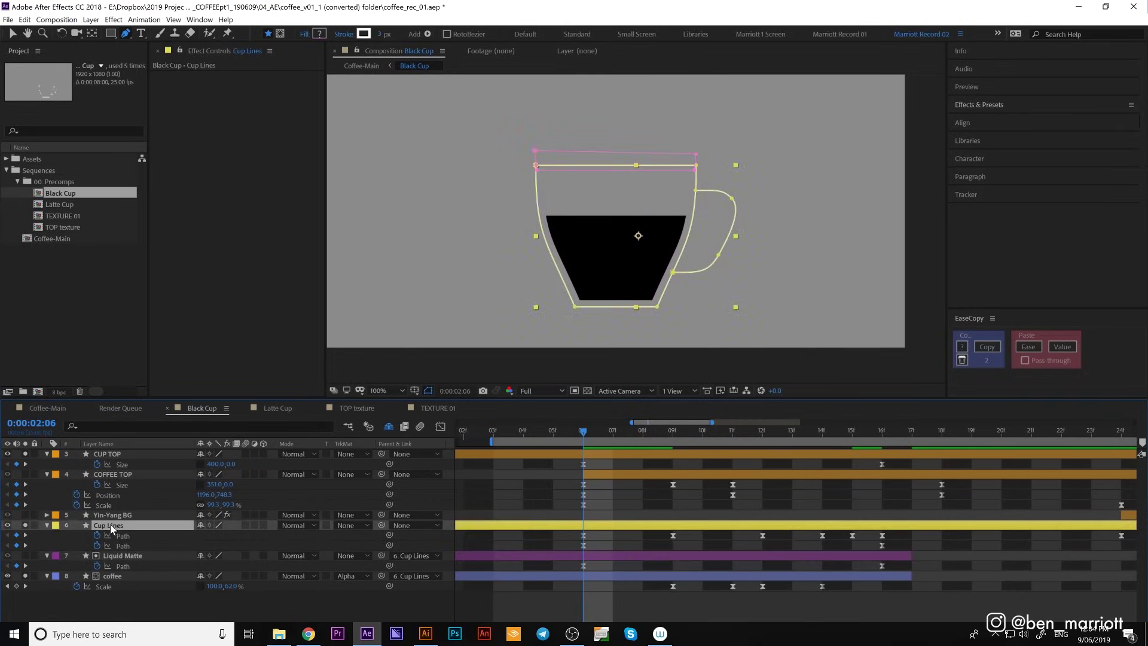
click(120, 554)
click(25, 556)
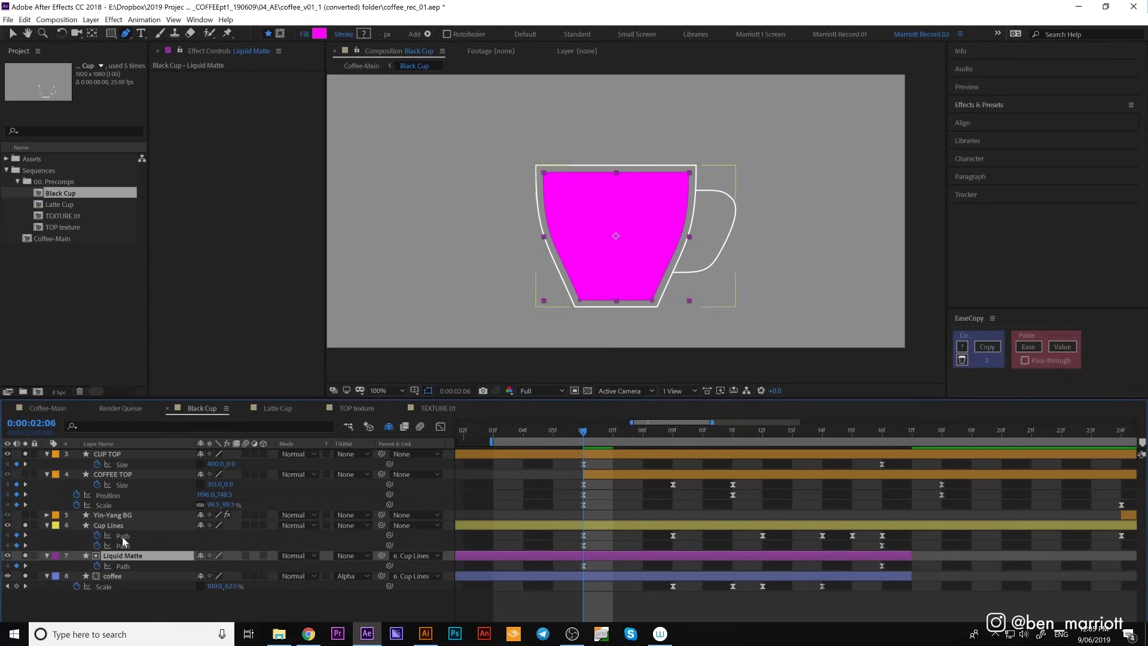
click(24, 556)
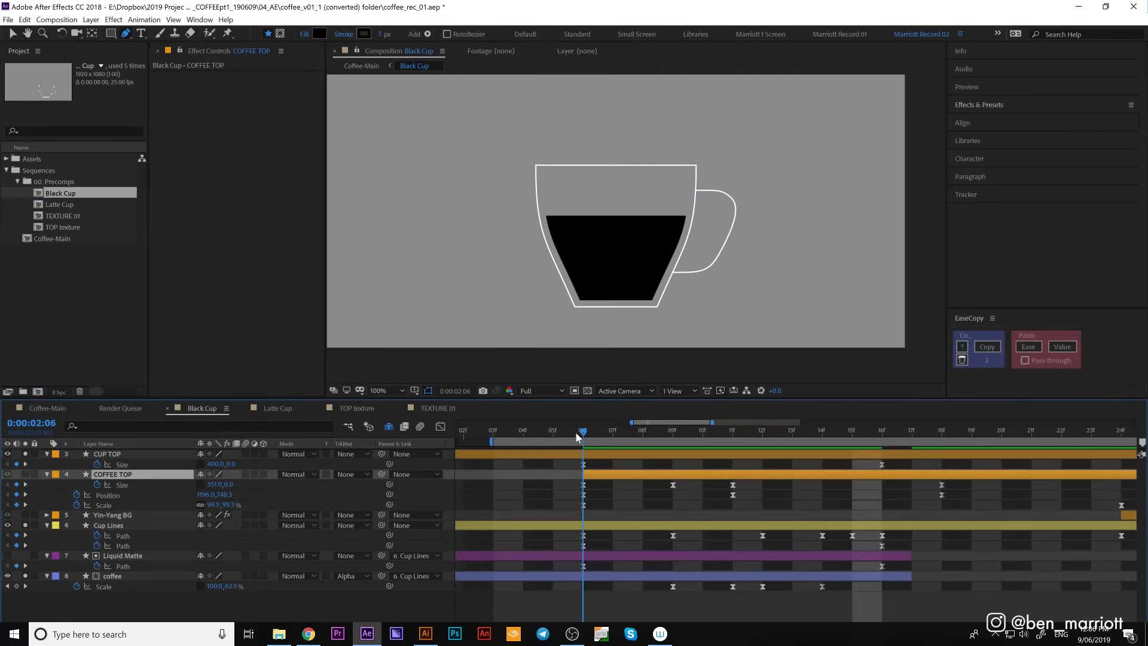
Solo COFFEE TOP, scrub through the cup's turn into the top-down view, and select its Scale property
click(25, 474)
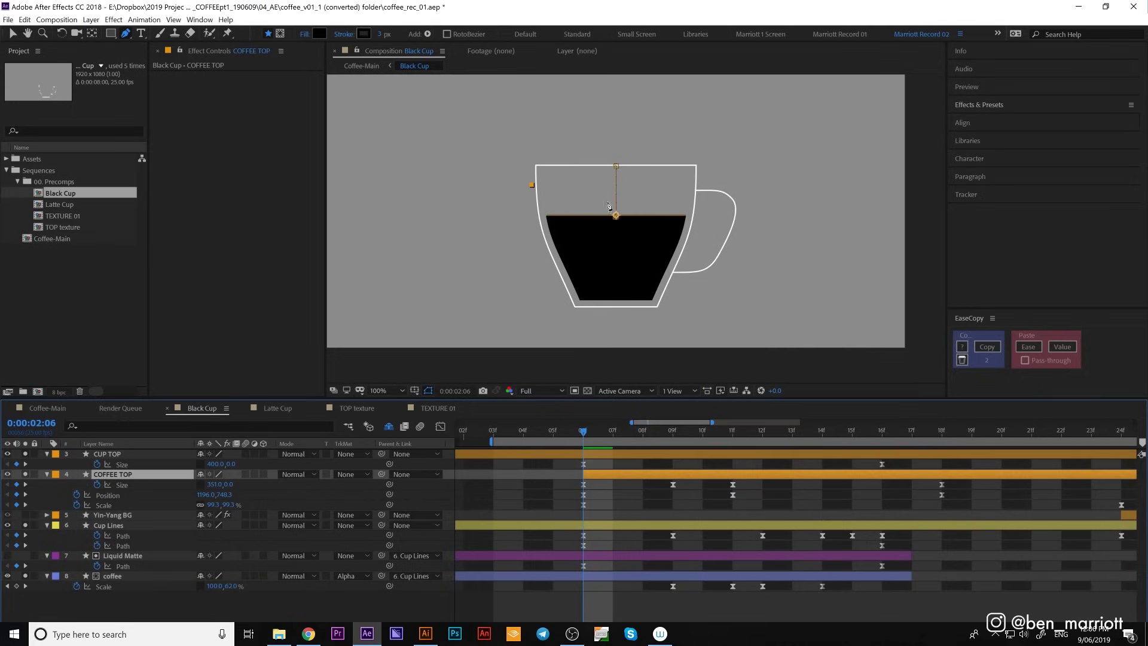
drag(586, 433, 642, 436)
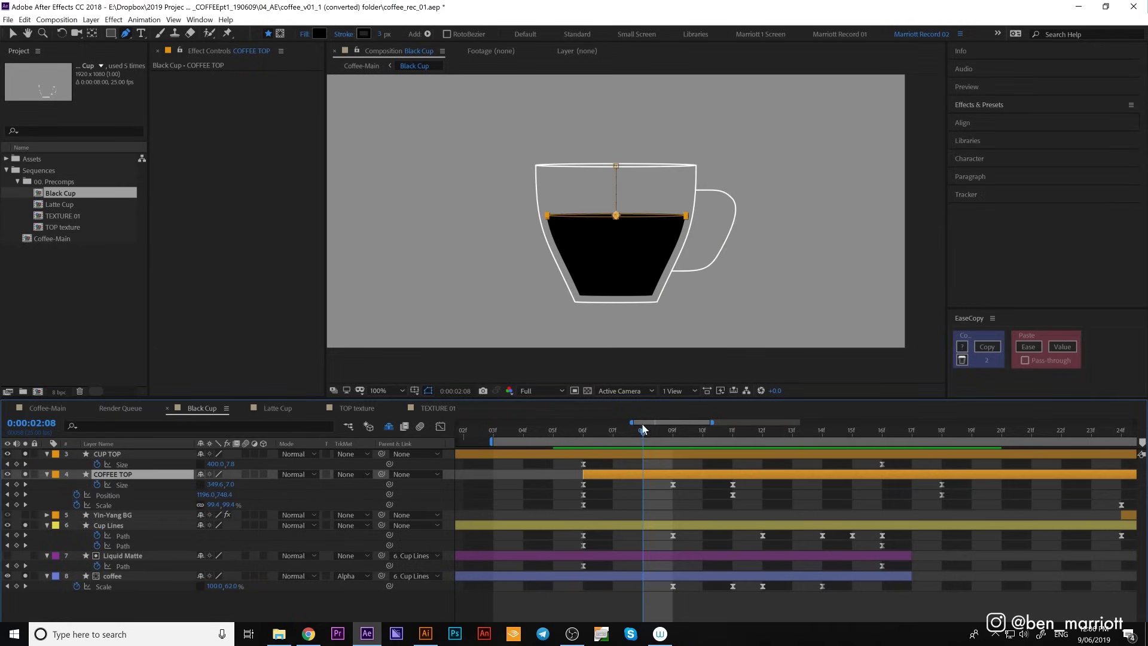
drag(712, 434, 791, 448)
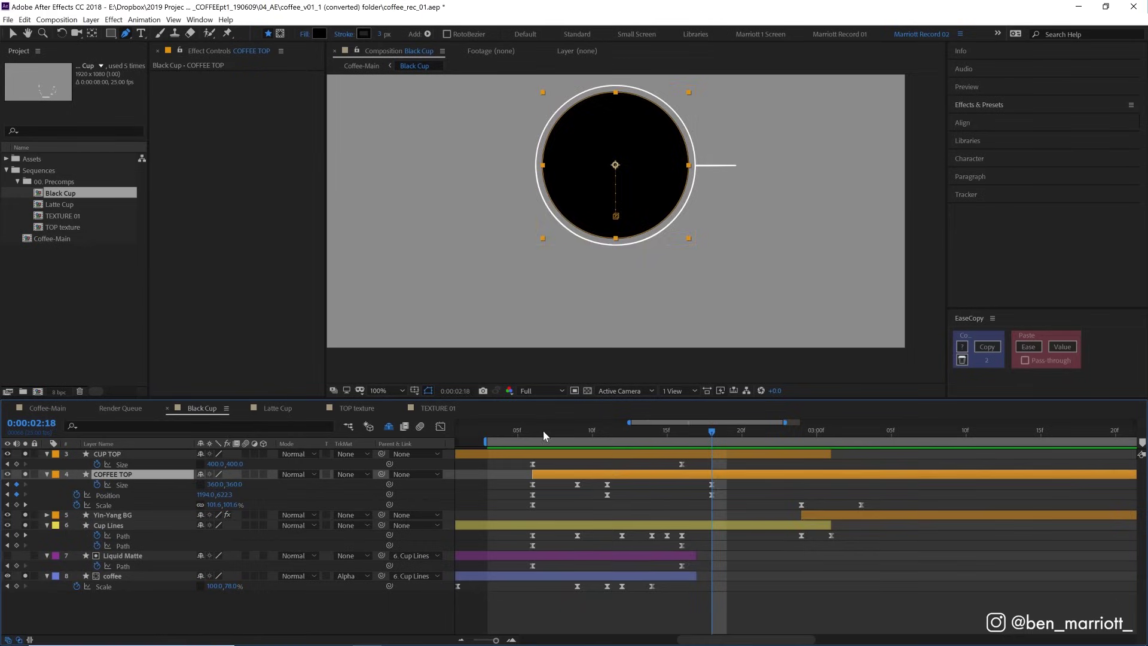
drag(543, 430, 874, 430)
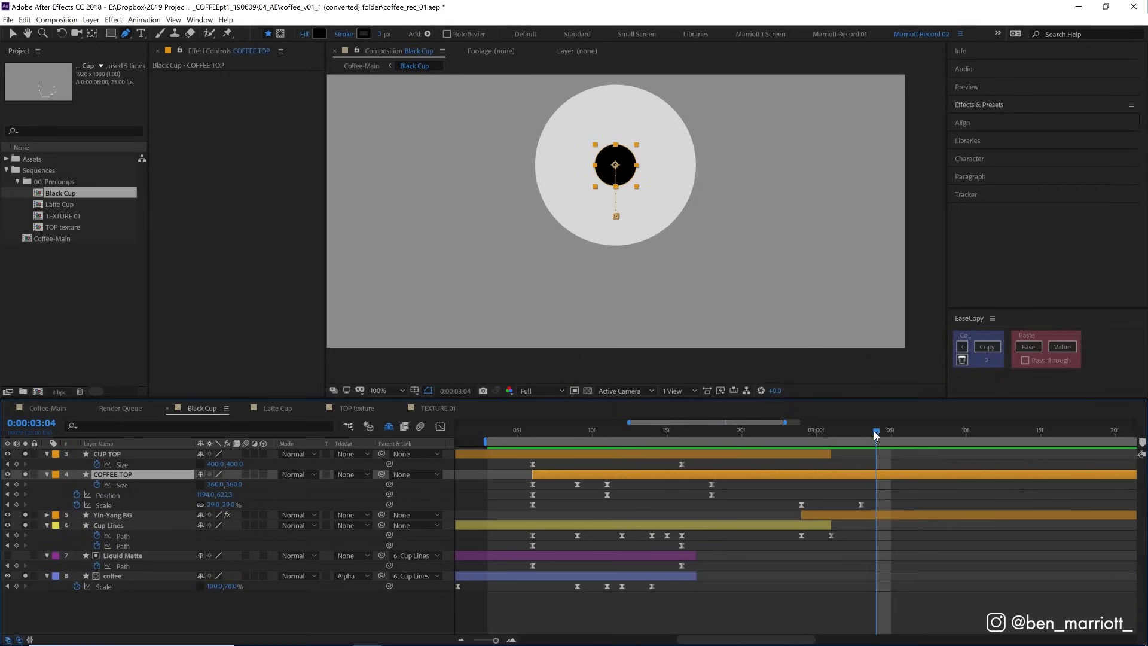
click(104, 505)
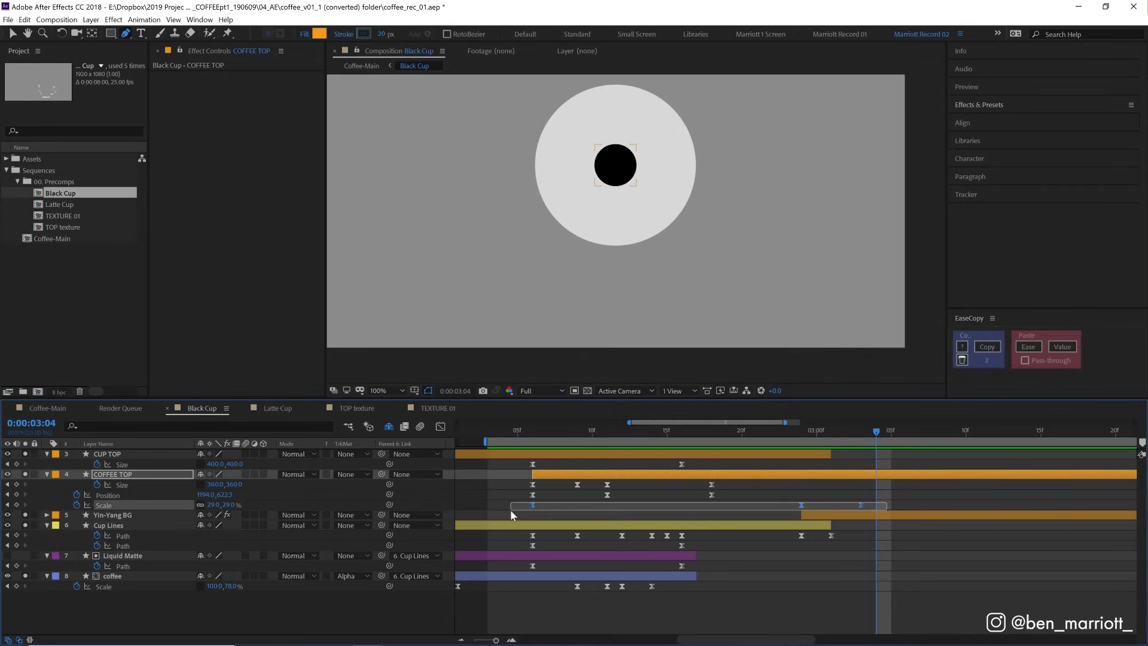
Graph COFFEE TOP Scale, peaking near 106% at 0:00:02:24 before dropping to 29%, and play from there
click(440, 427)
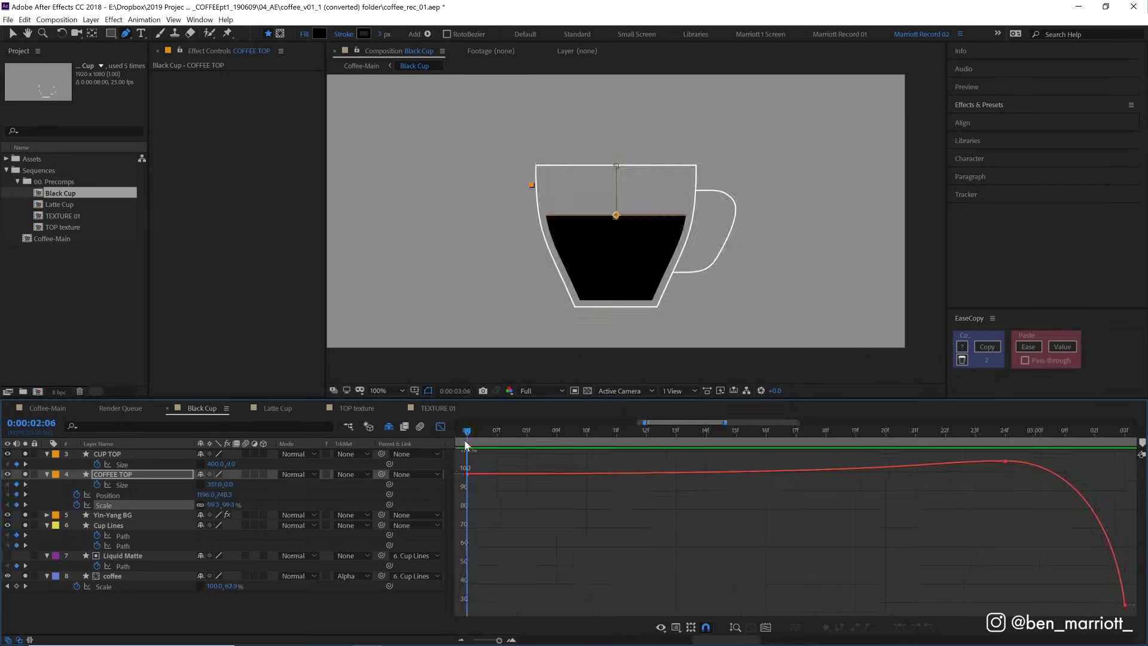
drag(516, 444, 1006, 453)
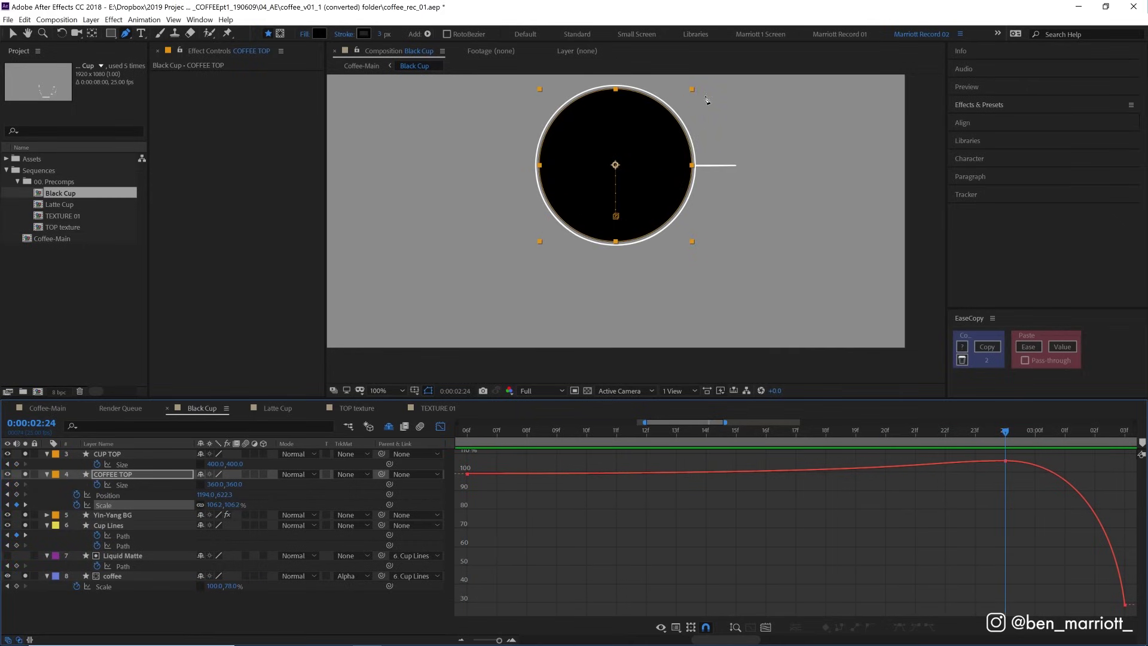
key(space)
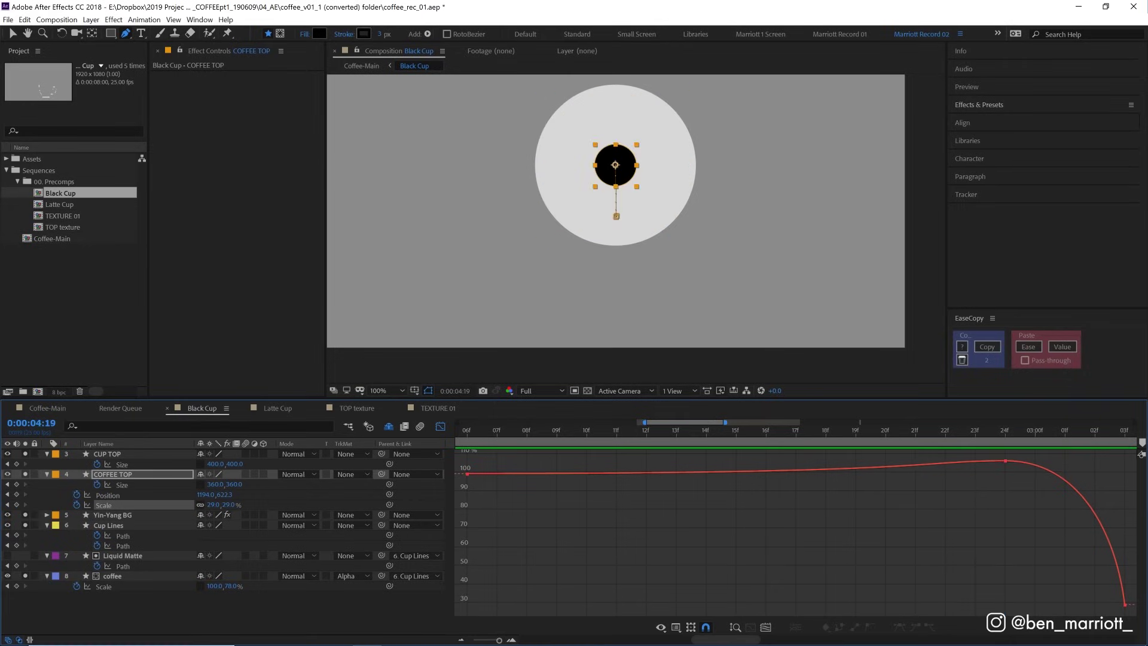
Stop playback, return from the Graph Editor to layer bars, and select the Cup Lines layer
key(space)
key(shift+F3)
click(823, 526)
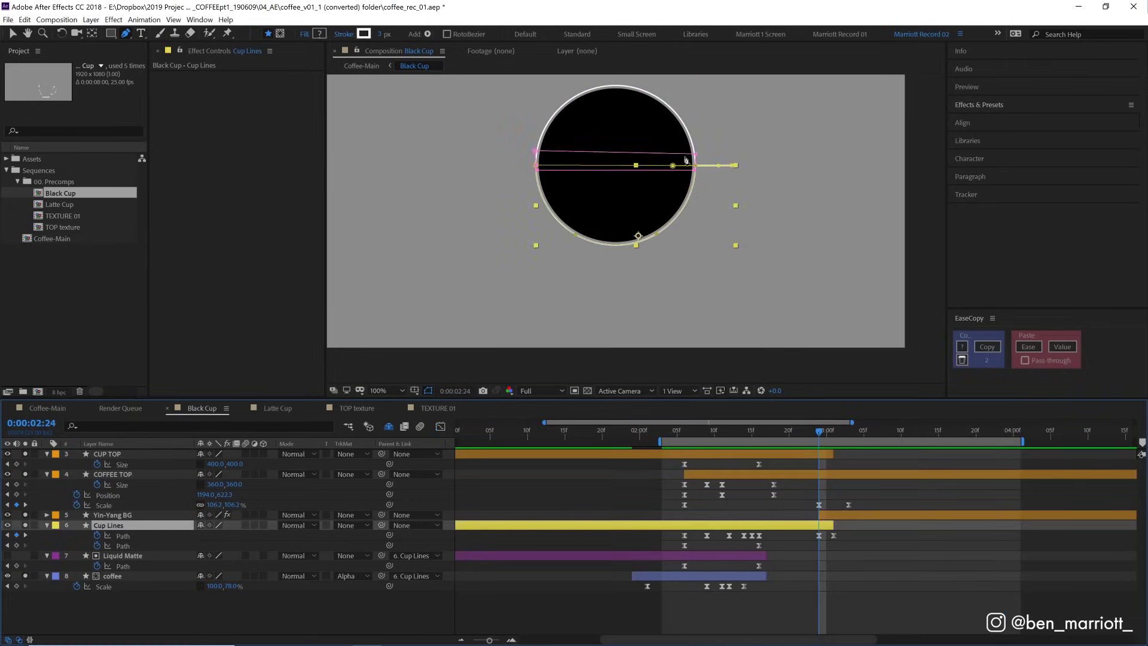
click(819, 535)
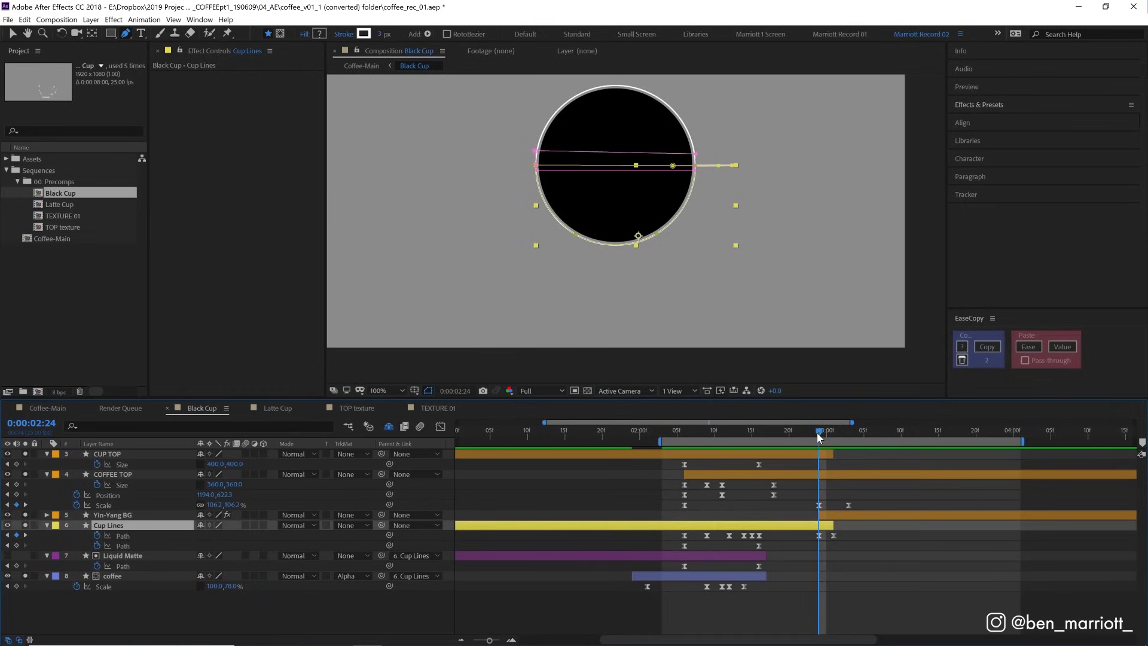
Compare frames from 0:00:02:21 to 0:00:03:02 where the cup rim becomes a white ring
key(Page_Up)
key(Page_Up)
key(Page_Up)
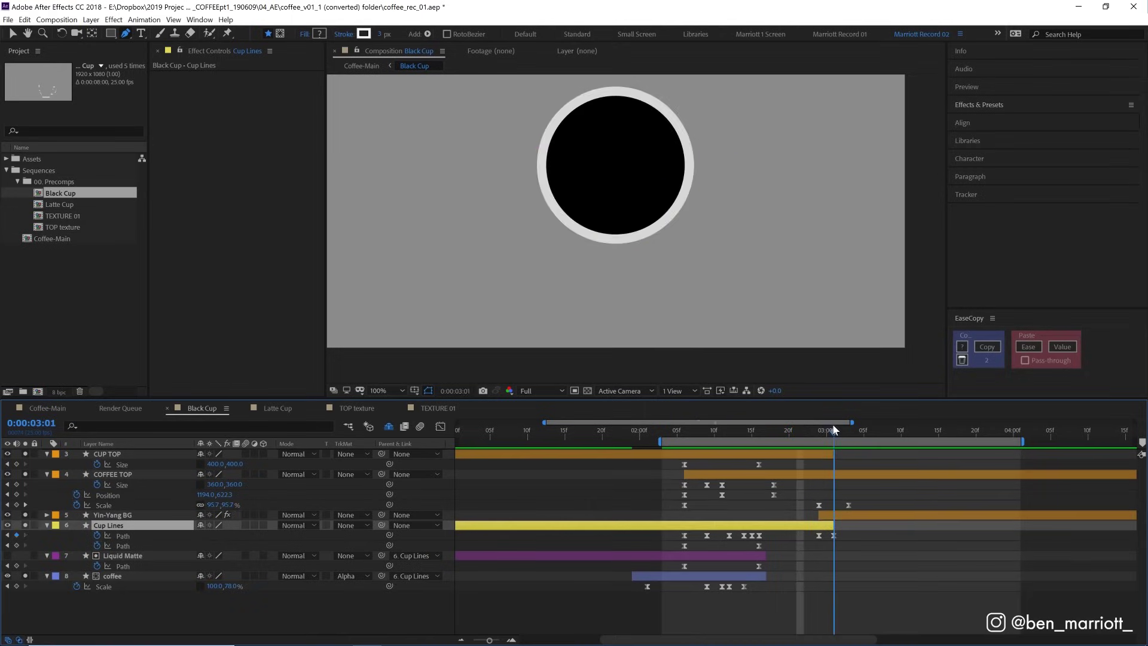
drag(835, 429, 807, 434)
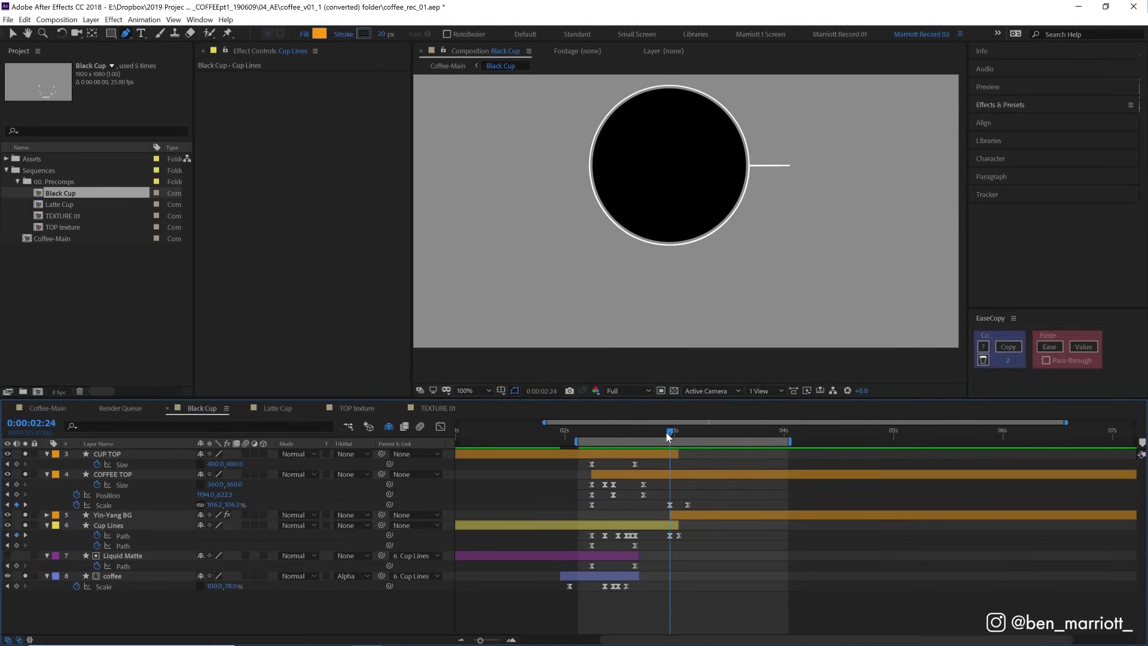
drag(665, 431, 668, 437)
key(Page_Up)
key(Page_Down)
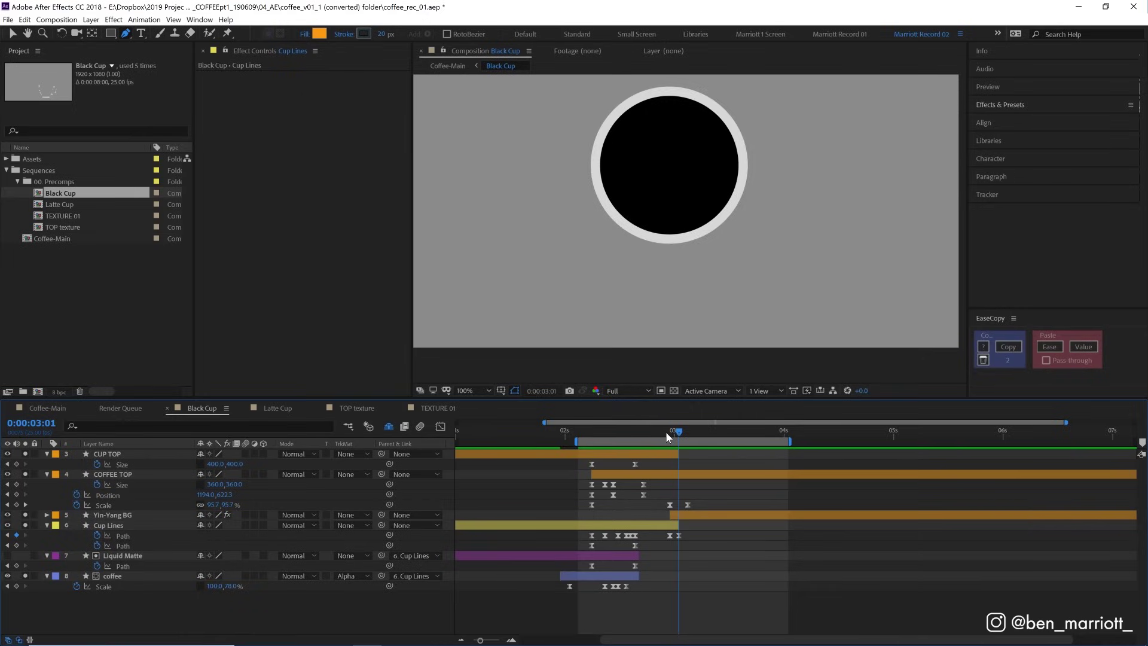
drag(668, 437, 665, 427)
key(Page_Down)
key(Page_Down)
key(Page_Down)
key(Page_Down)
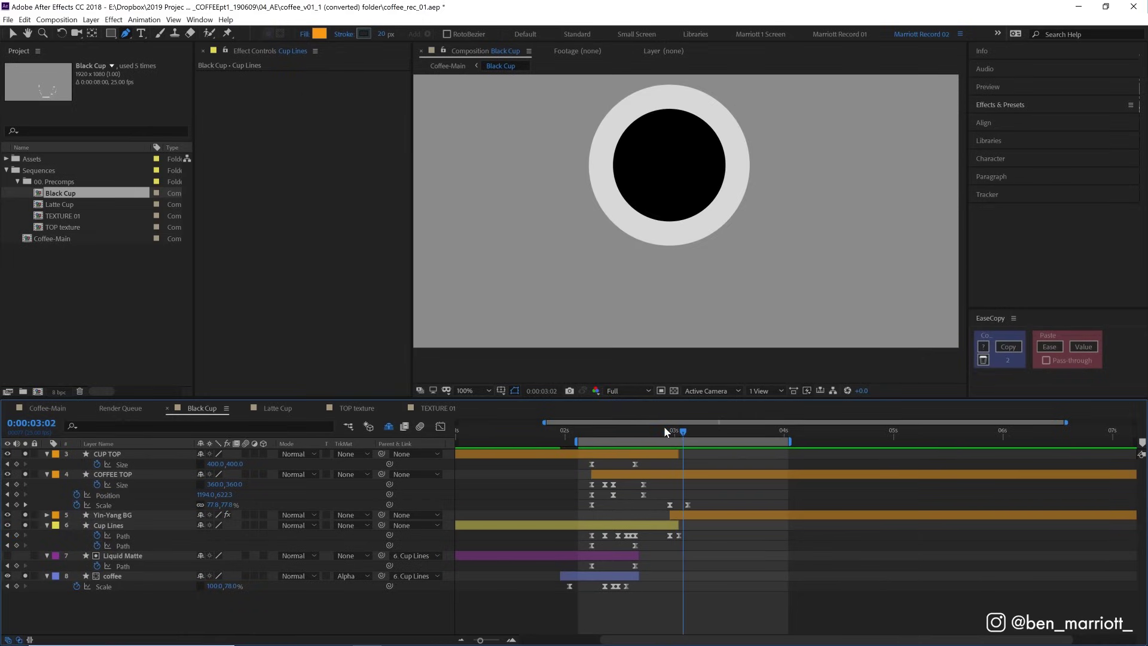
mouse_move(665, 432)
mouse_down()
mouse_move(680, 435)
mouse_move(579, 429)
mouse_move(666, 436)
mouse_up()
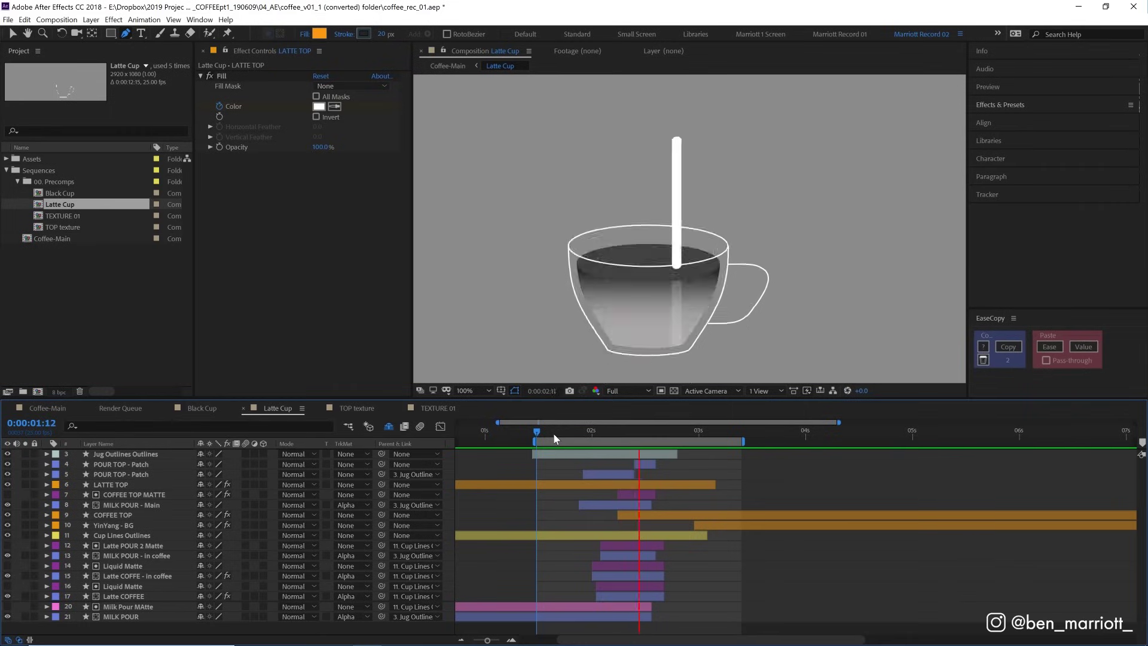
Reveal the Jug Outlines Outlines position and rotation keyframes around 0:00:02:03
key(space)
click(618, 455)
mouse_move(575, 428)
mouse_down()
mouse_move(619, 433)
mouse_move(544, 433)
mouse_move(647, 425)
mouse_move(564, 432)
mouse_move(654, 441)
mouse_move(592, 441)
mouse_up()
key(u)
Reveal the keyframed mask properties of the MILK POUR - Main layer
click(131, 536)
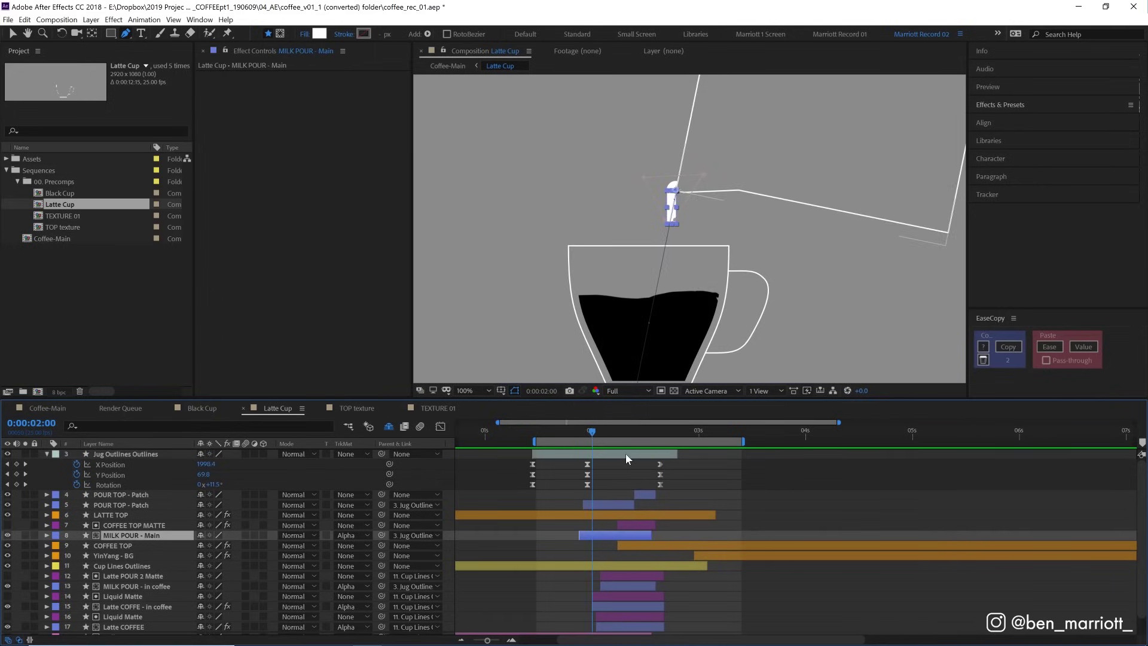
mouse_move(599, 441)
mouse_down()
mouse_move(618, 440)
mouse_move(583, 441)
mouse_move(614, 439)
mouse_move(593, 436)
mouse_up()
key(u)
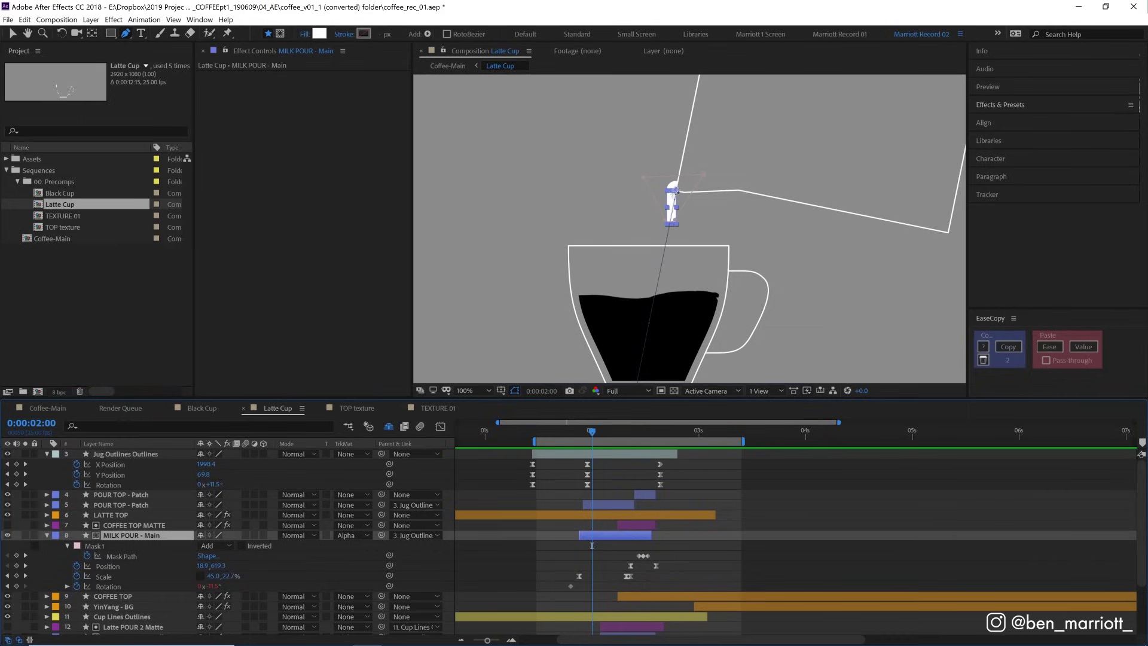
Scrub the Latte Cup through the milk stream pouring from the jug, zooming the viewer out and back
drag(591, 431, 630, 429)
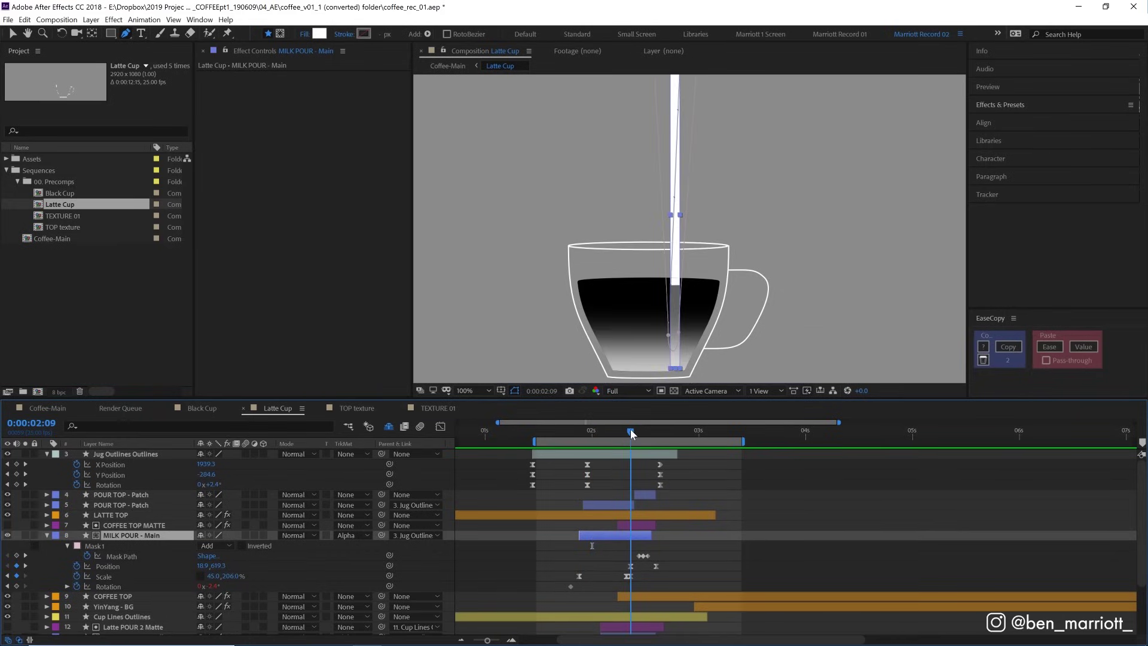
key(comma)
mouse_move(630, 429)
mouse_down()
mouse_move(588, 447)
mouse_move(590, 426)
mouse_move(647, 432)
mouse_up()
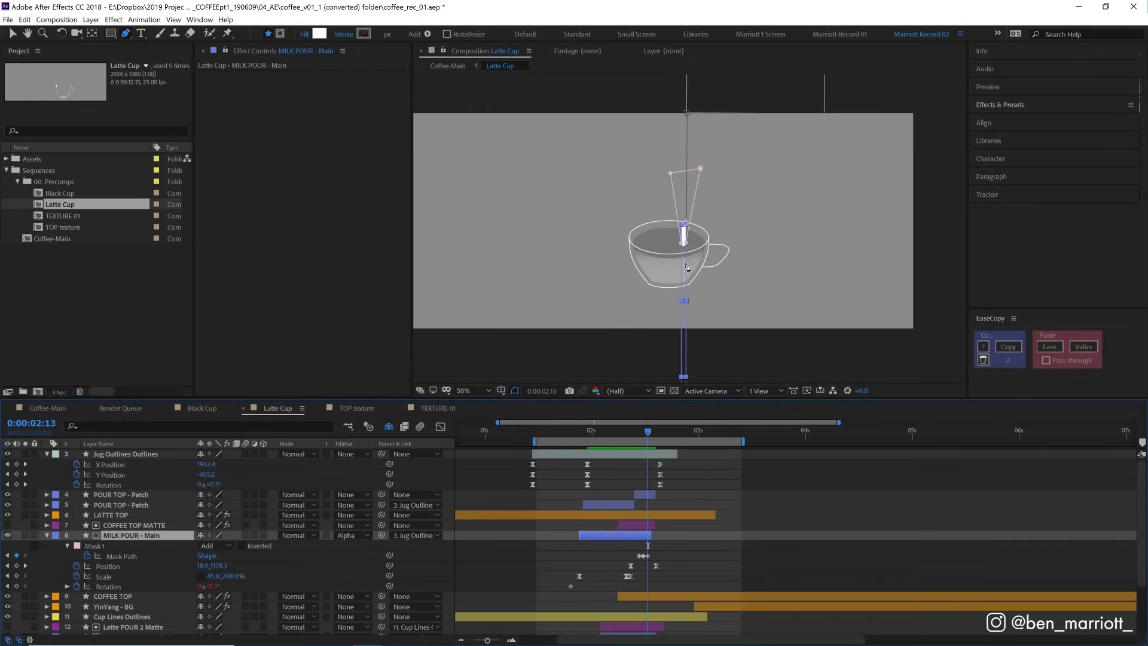
scroll(688, 242, up, 2)
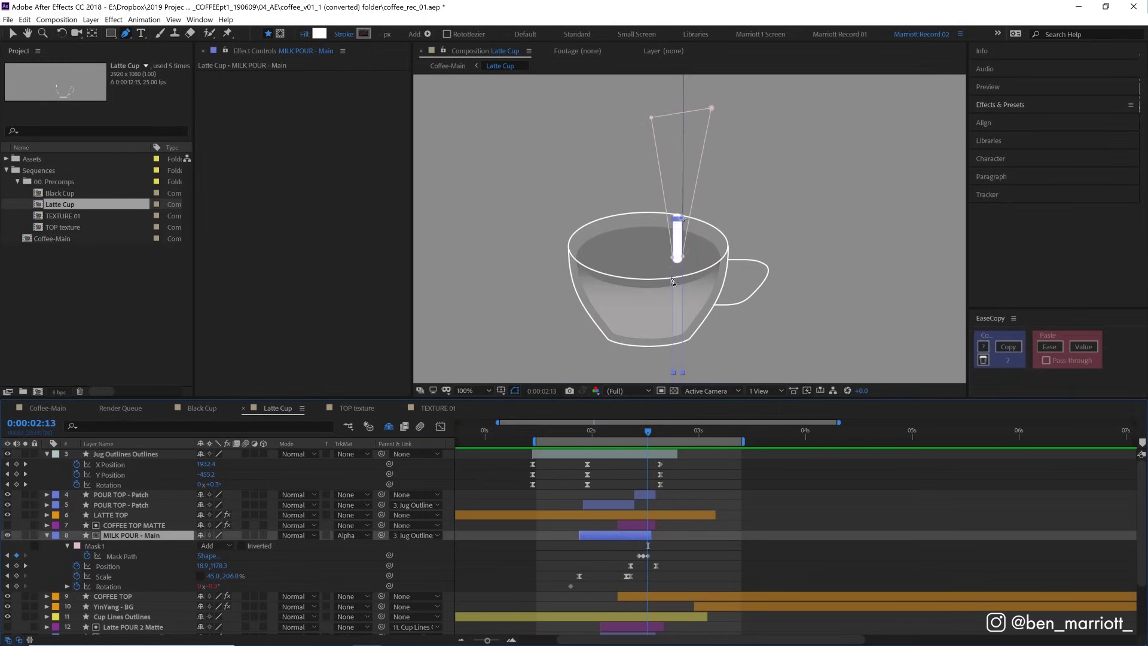
scroll(685, 256, up, 2)
click(602, 504)
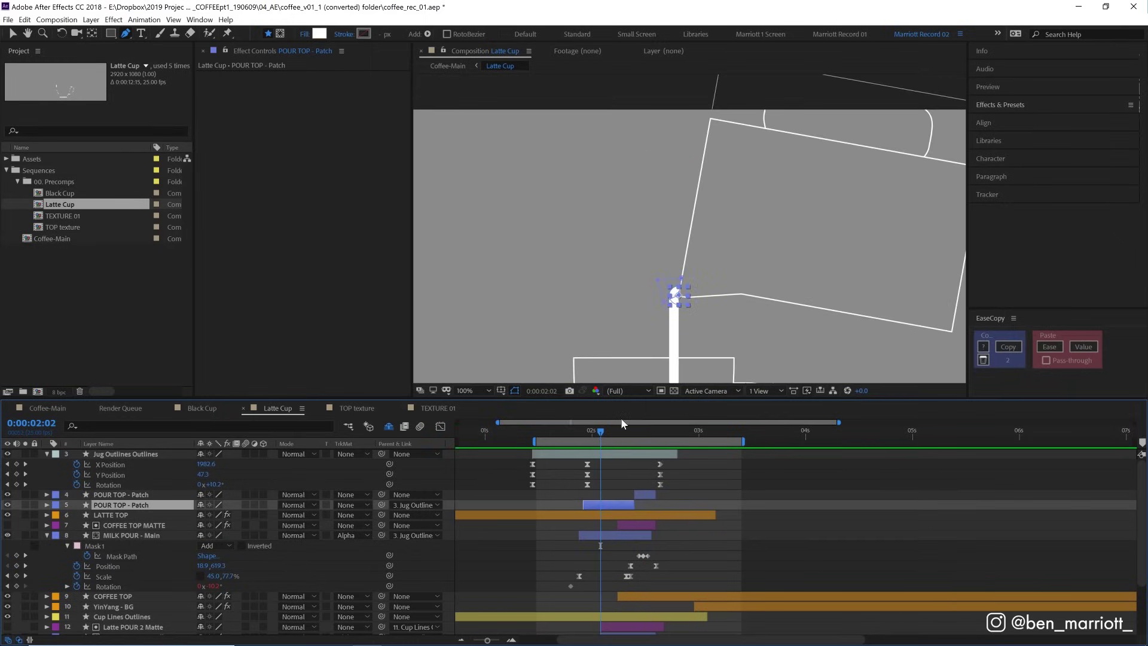
click(608, 432)
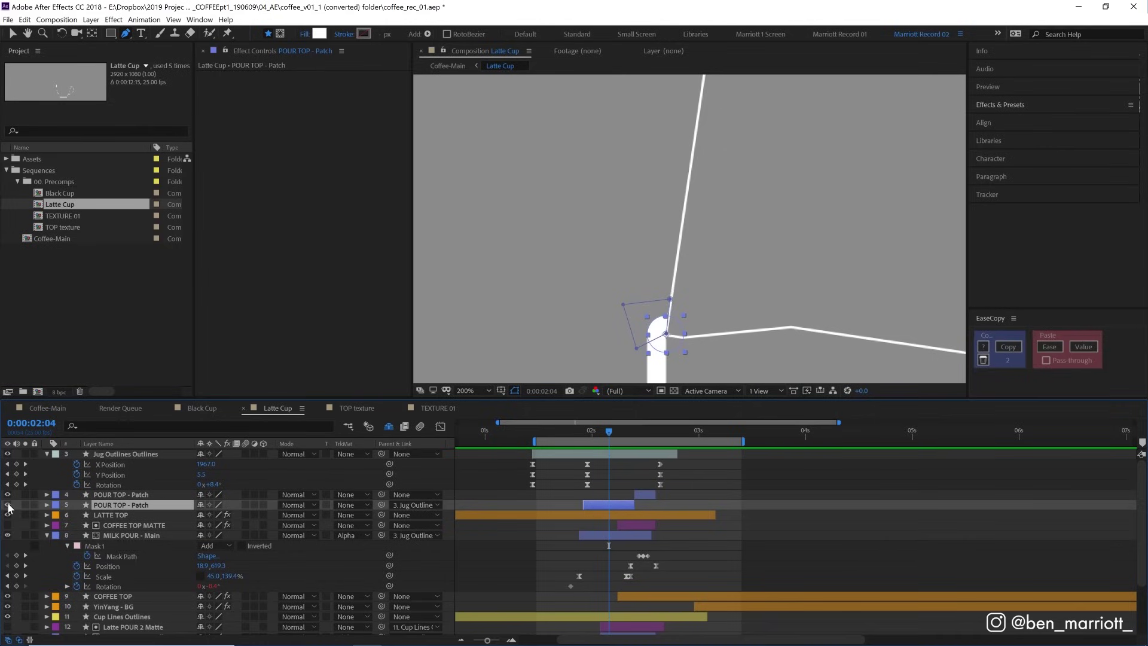
click(7, 505)
click(7, 505)
click(633, 429)
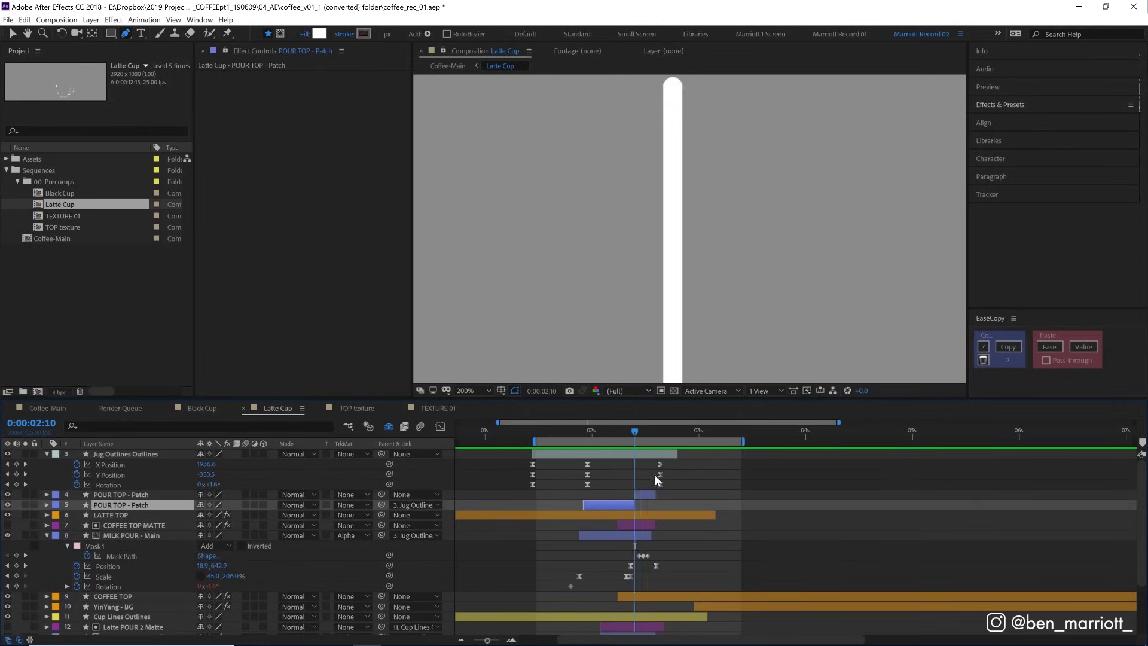
click(647, 495)
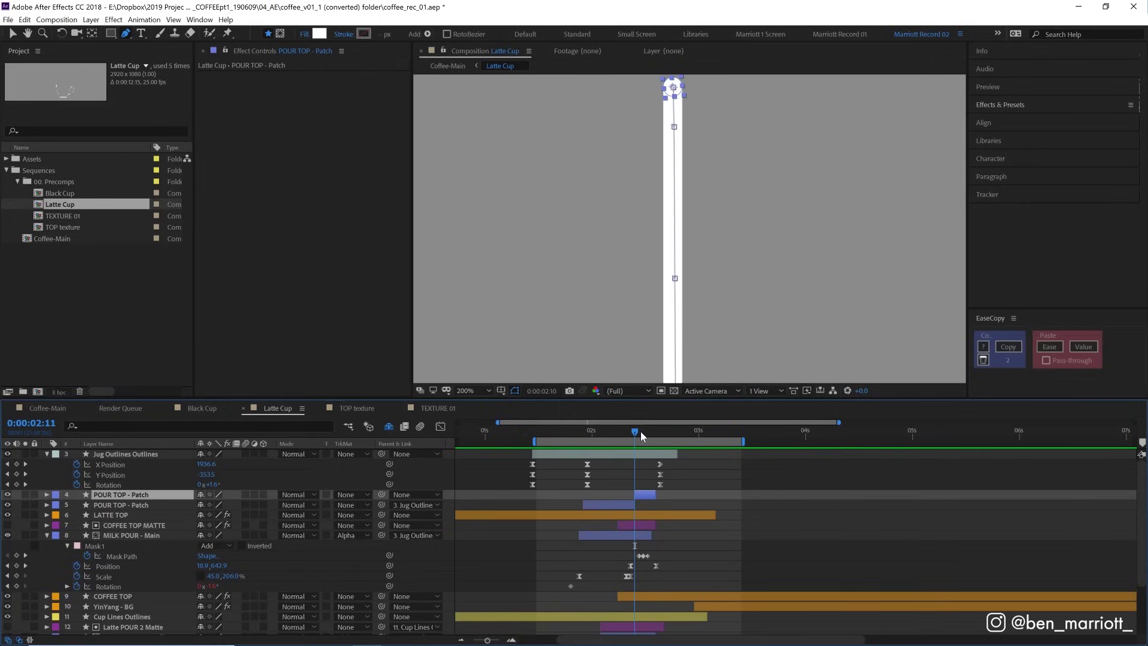
drag(640, 431, 634, 432)
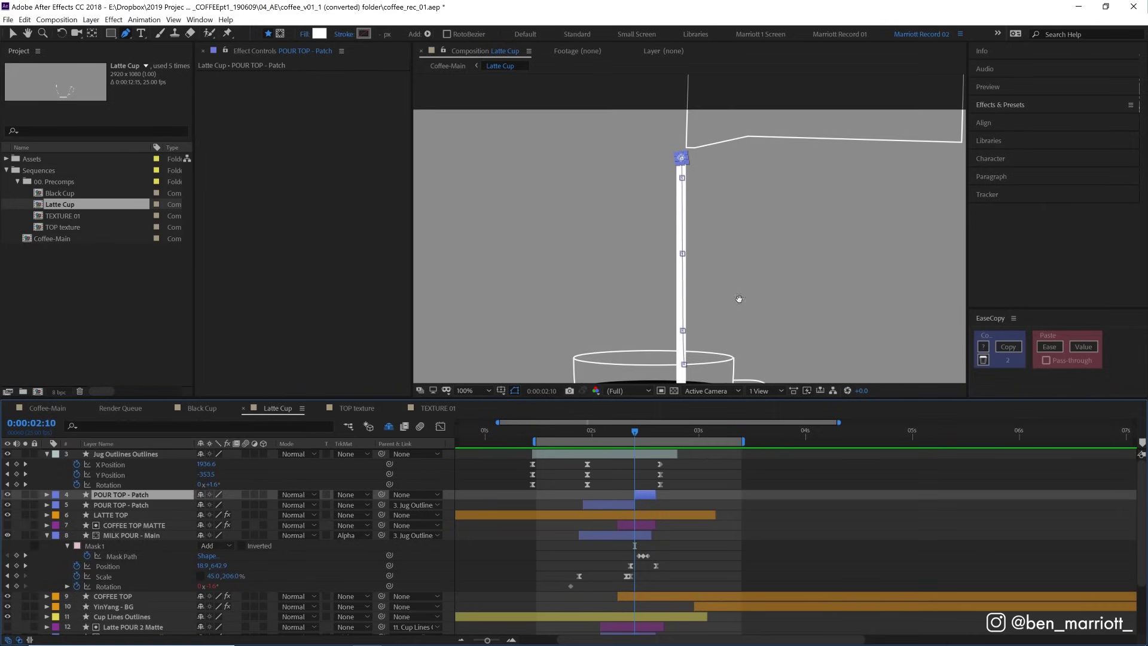
scroll(738, 297, down, 2)
key(g)
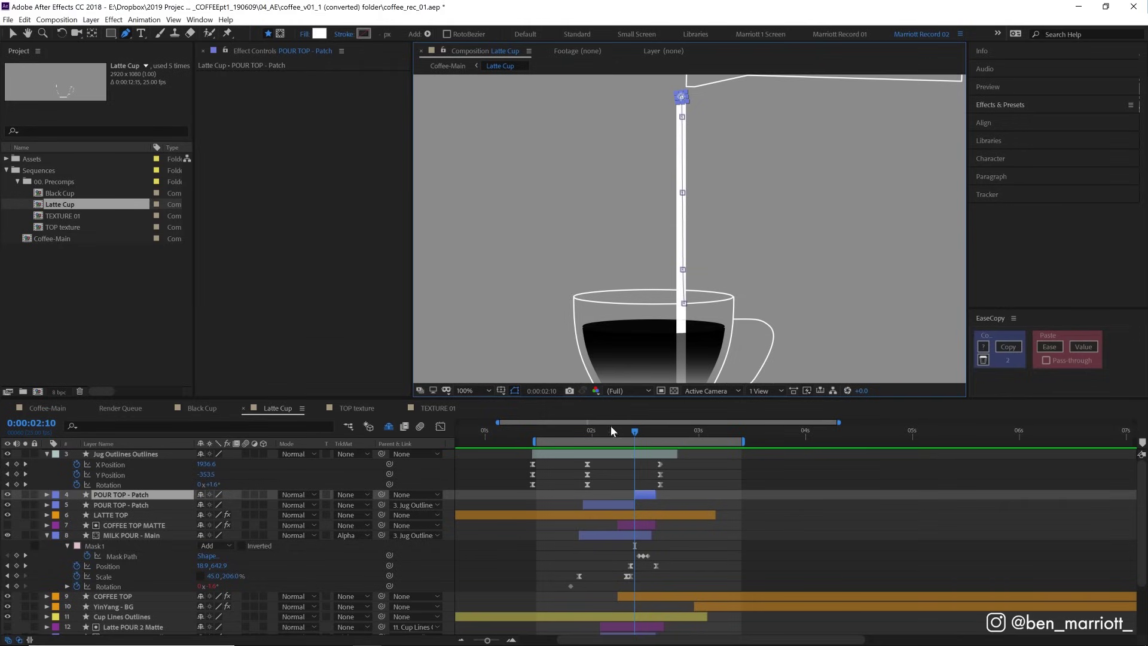
click(622, 430)
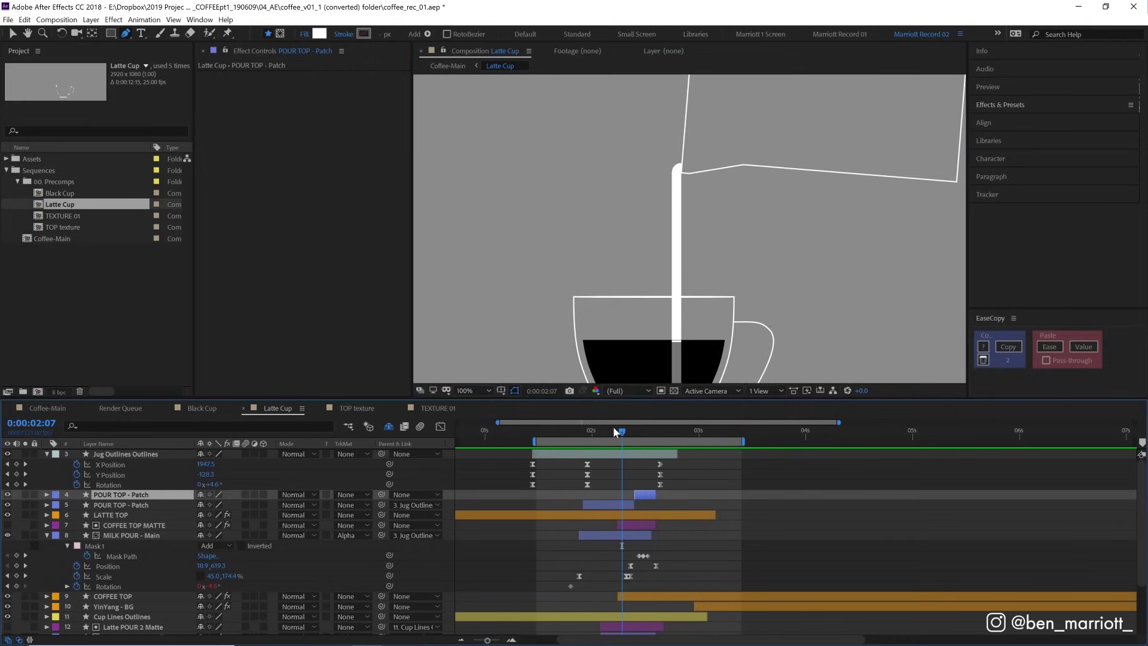
click(622, 504)
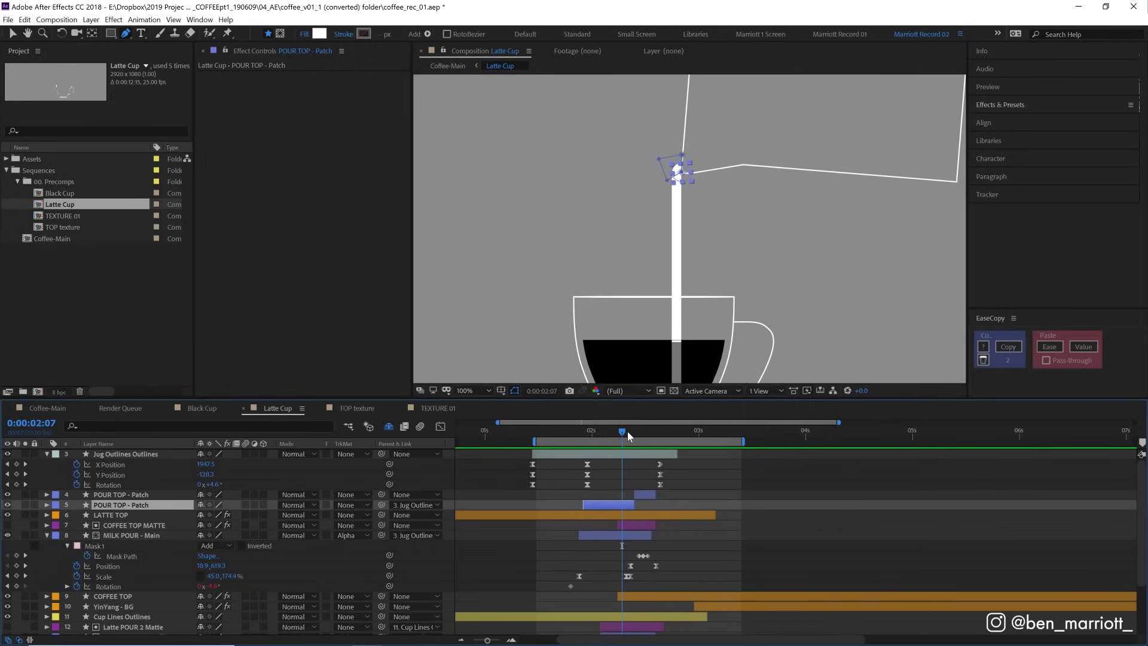
drag(627, 431, 644, 432)
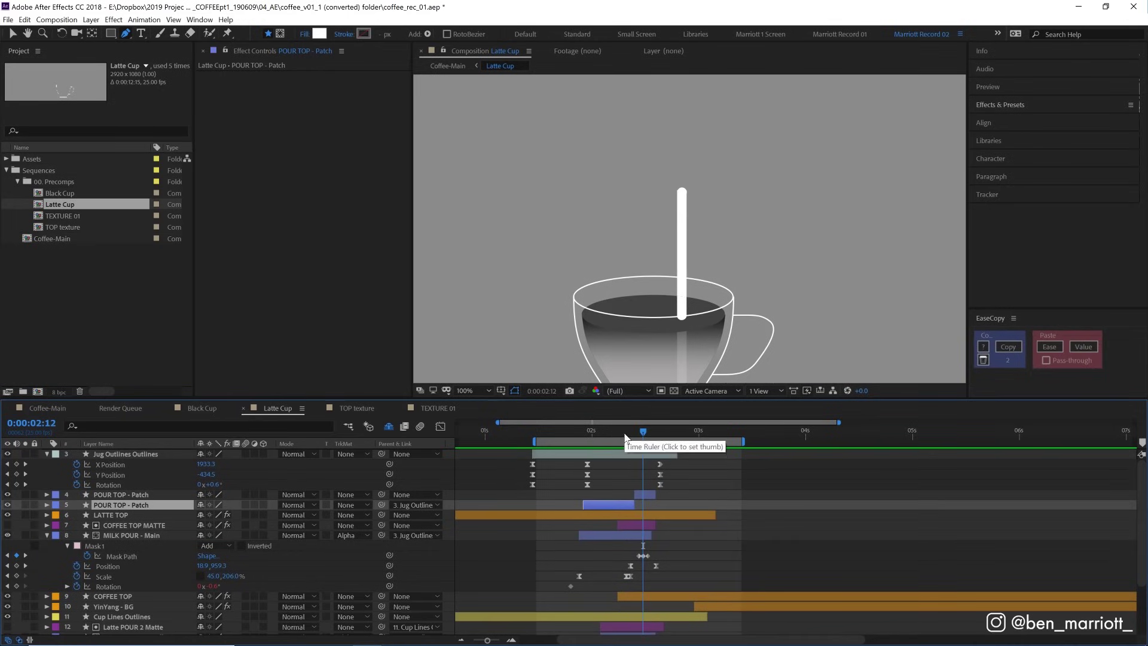
Select MILK POUR - in coffee and scrub the milk pouring into the cup around 0:00:02:05
scroll(624, 478, down, 1)
click(627, 606)
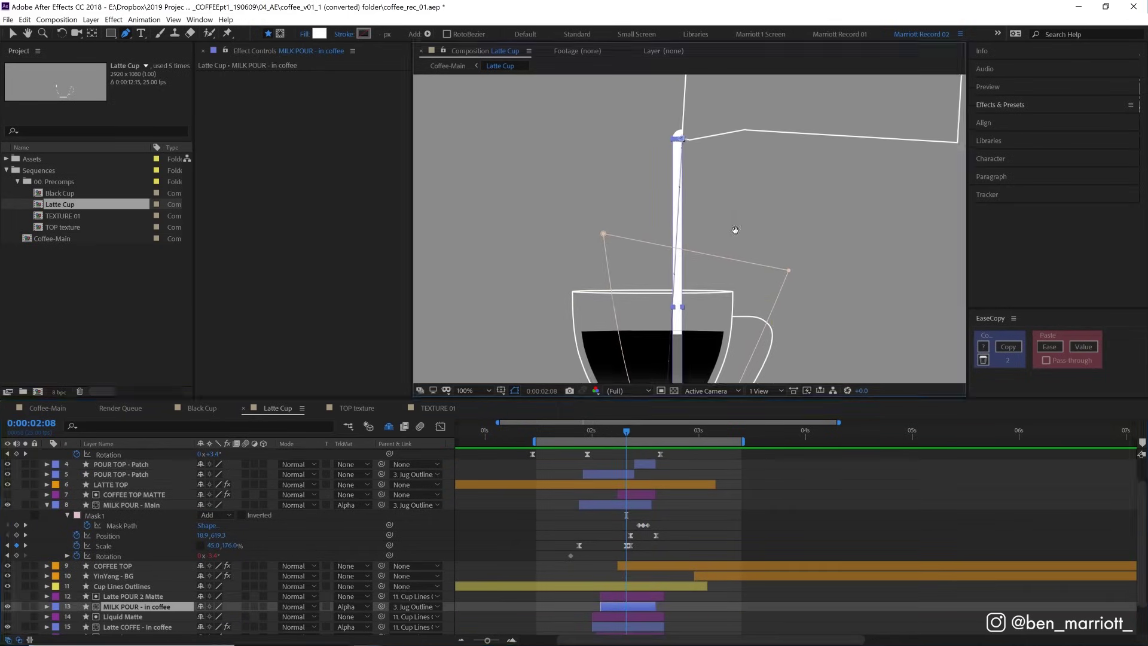
scroll(733, 231, down, 1)
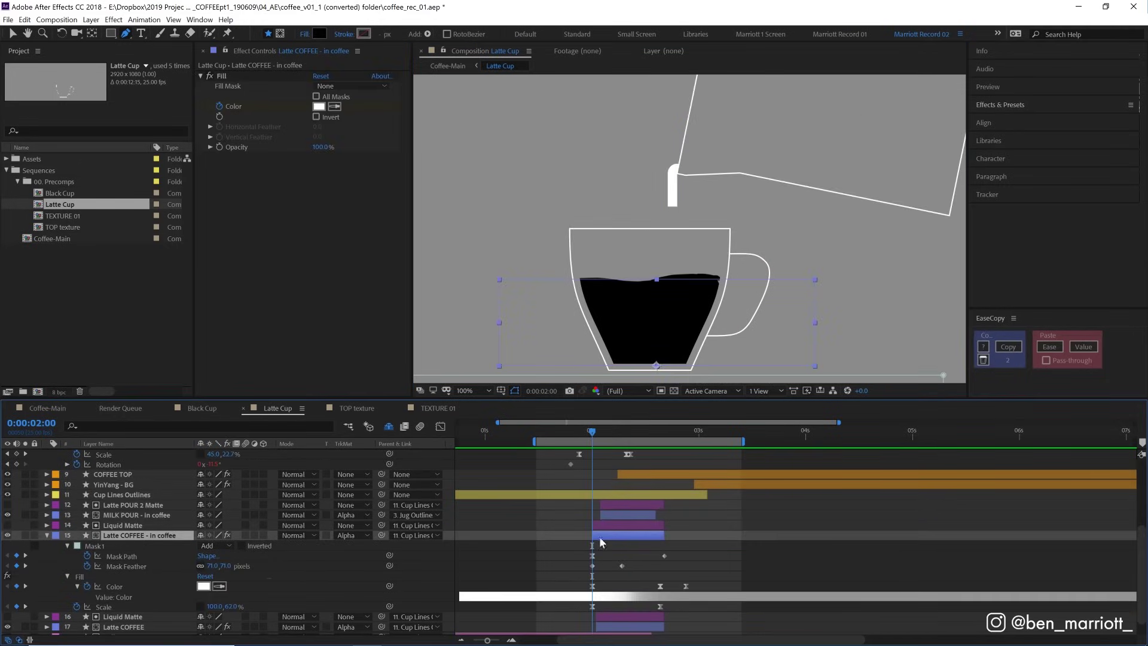
mouse_move(592, 432)
mouse_down()
mouse_move(665, 432)
mouse_move(608, 429)
mouse_up()
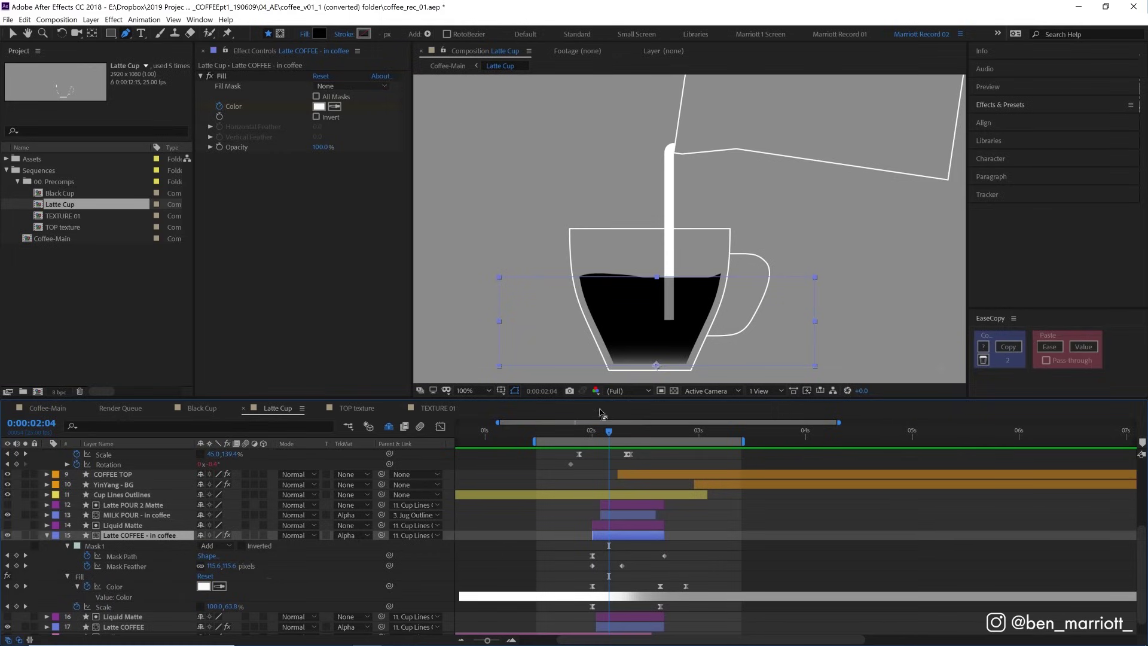
drag(597, 429, 608, 431)
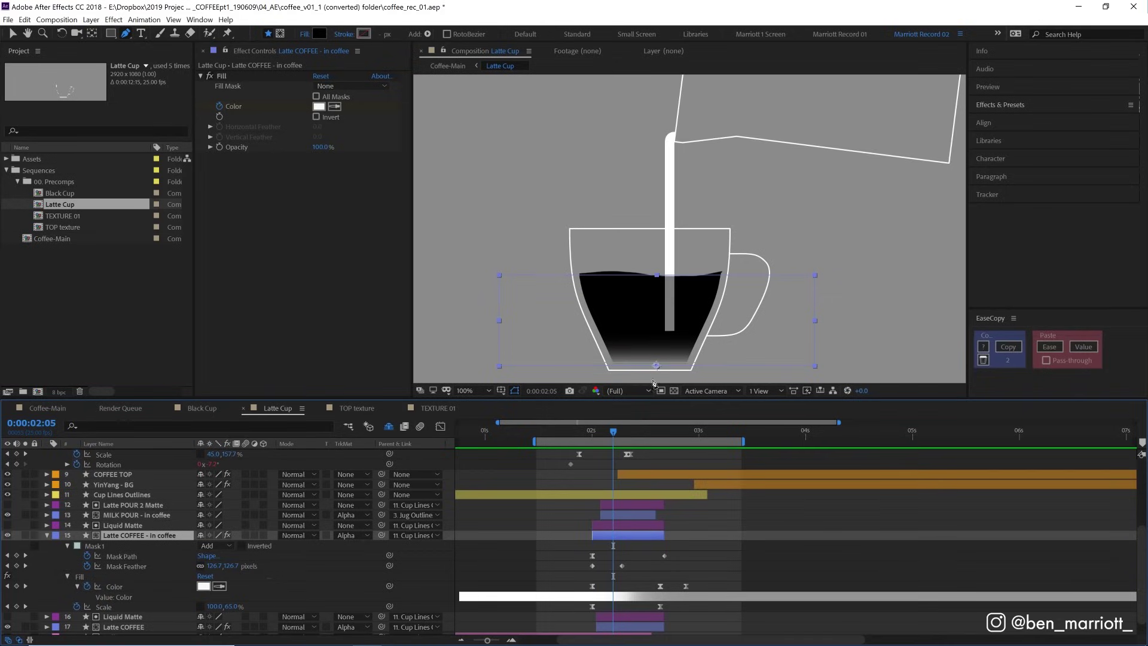
drag(613, 428, 587, 433)
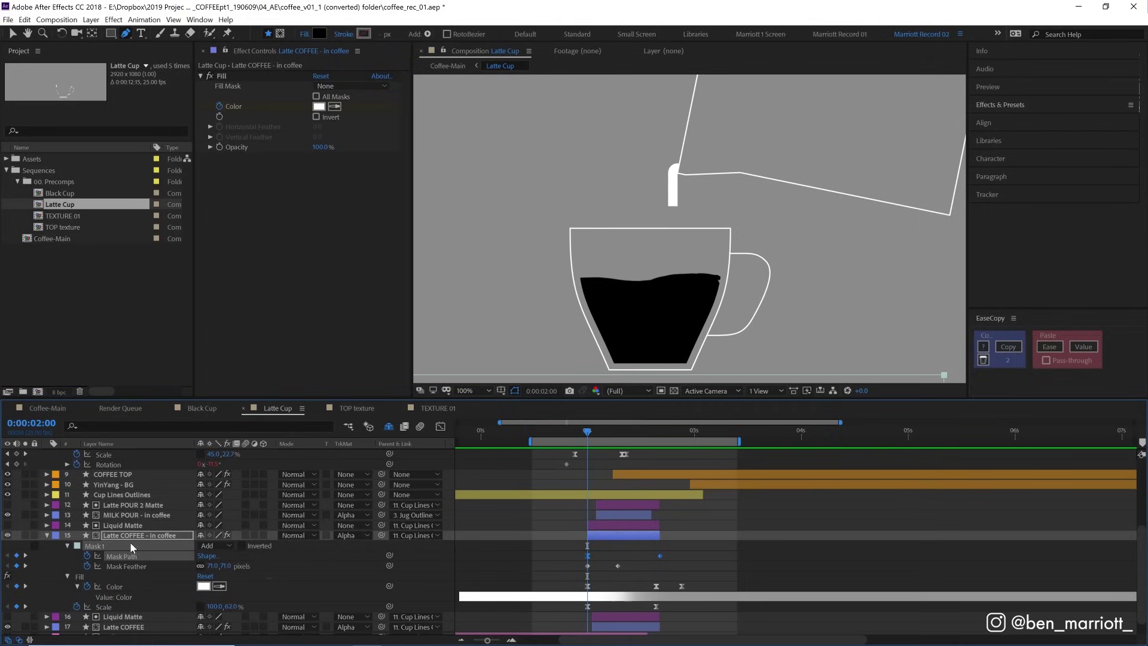
Change Mask 1's display colour from teal to magenta, then scrub the pour near 0:00:02:00
click(77, 545)
click(681, 478)
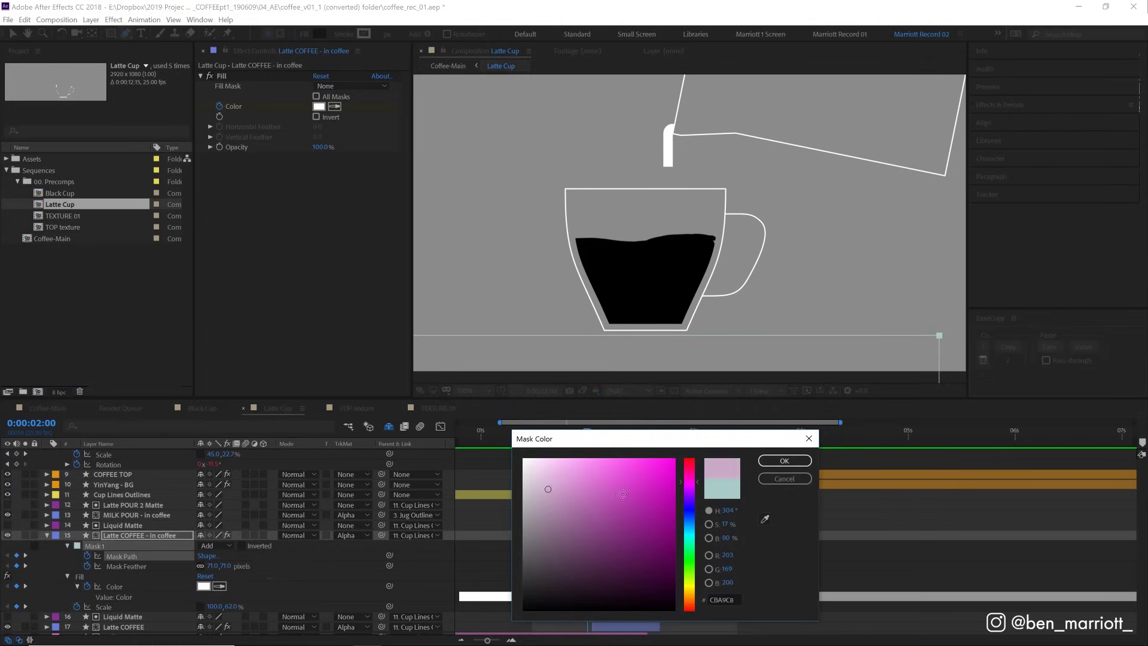
click(784, 460)
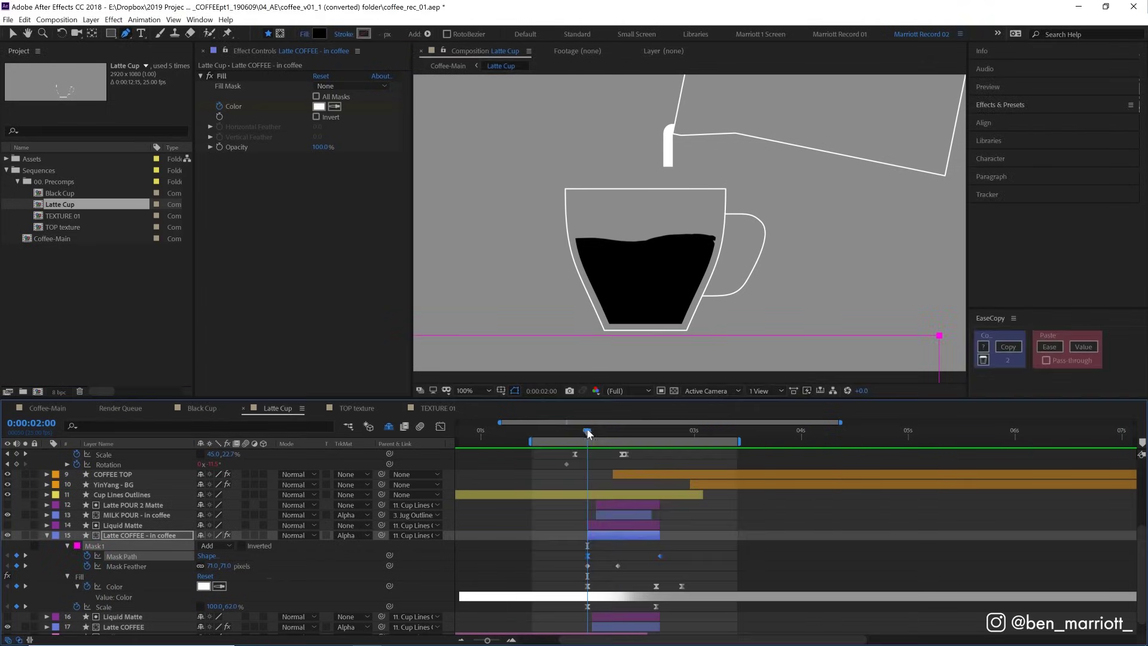
mouse_move(587, 431)
mouse_down()
mouse_move(627, 431)
mouse_move(588, 430)
mouse_up()
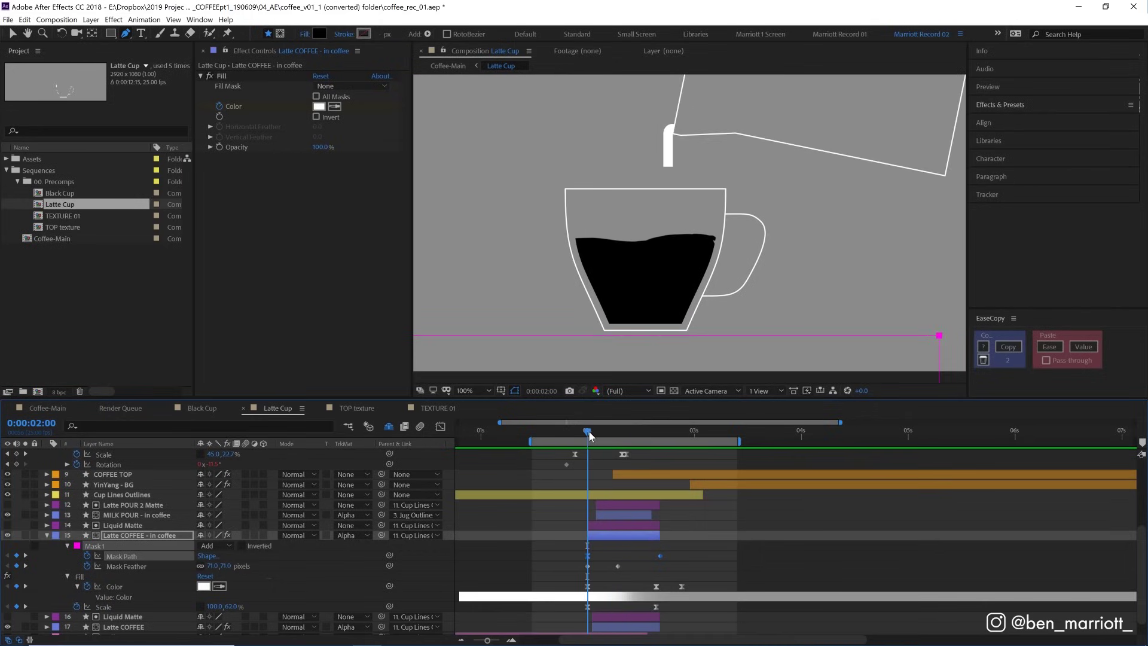
mouse_move(588, 430)
mouse_down()
mouse_move(657, 426)
mouse_move(587, 430)
mouse_up()
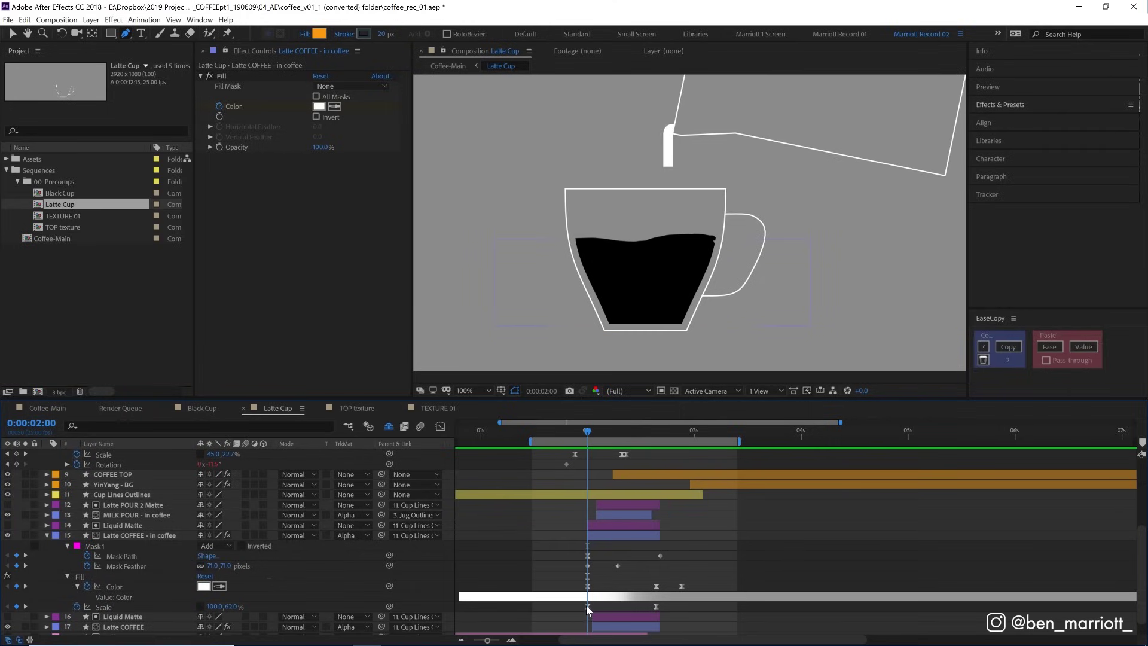
Scrub the cup filling to 0:00:02:13, then scrub COFFEE TOP's colour change as the cup turns
click(587, 606)
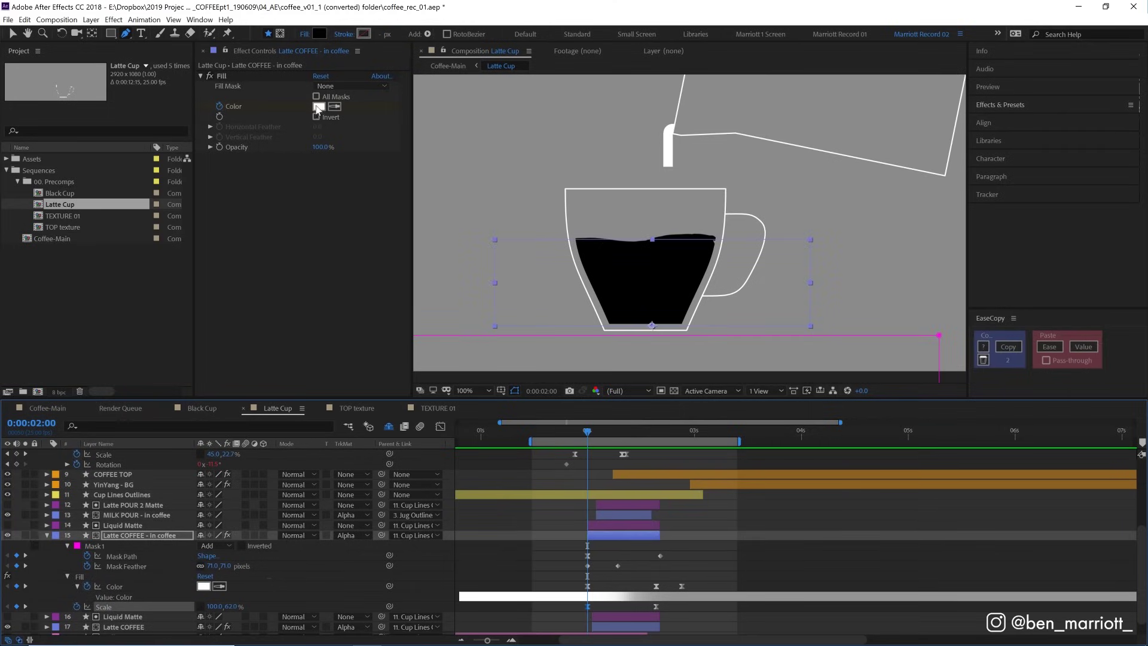
drag(589, 433, 660, 427)
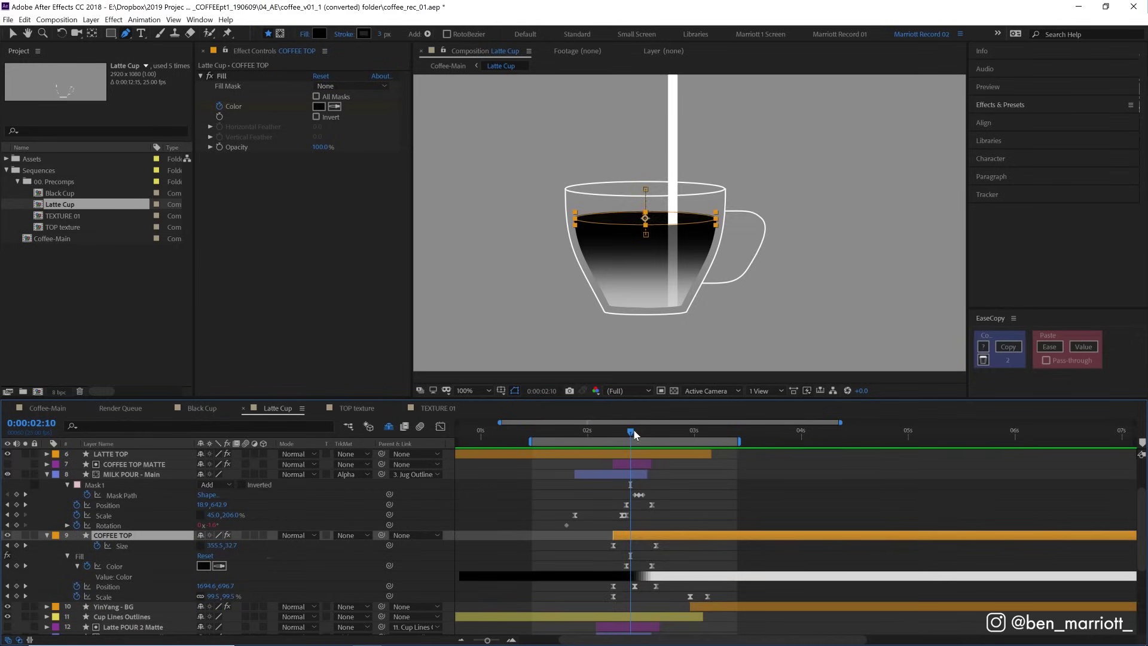
click(640, 432)
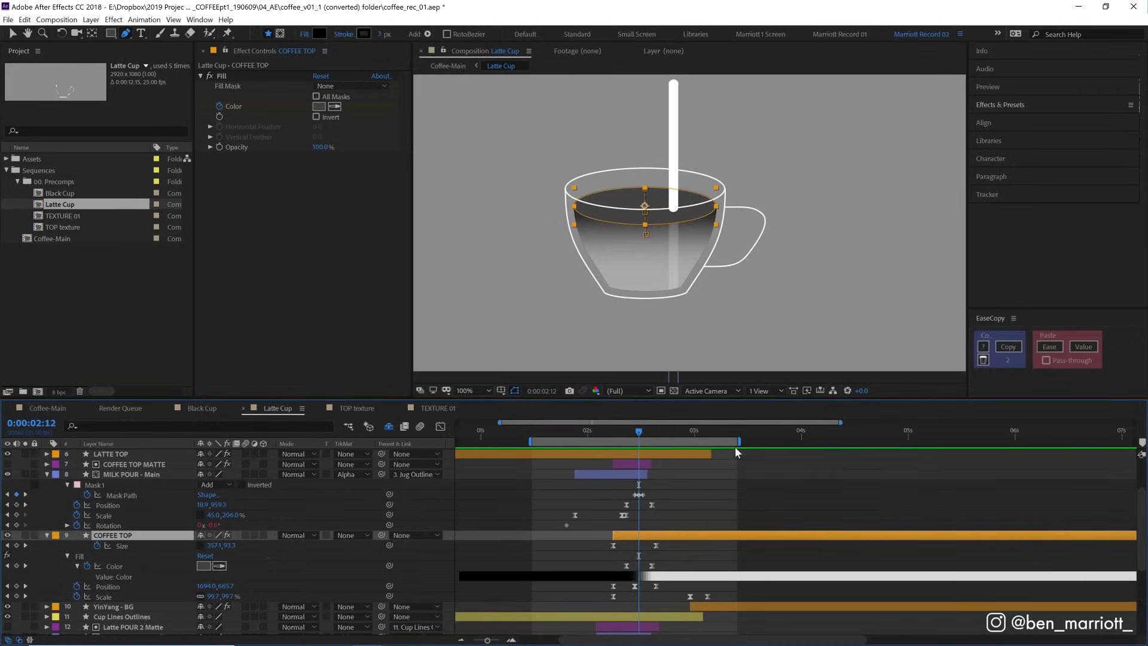
mouse_move(627, 429)
mouse_down()
mouse_move(670, 437)
mouse_move(626, 435)
mouse_up()
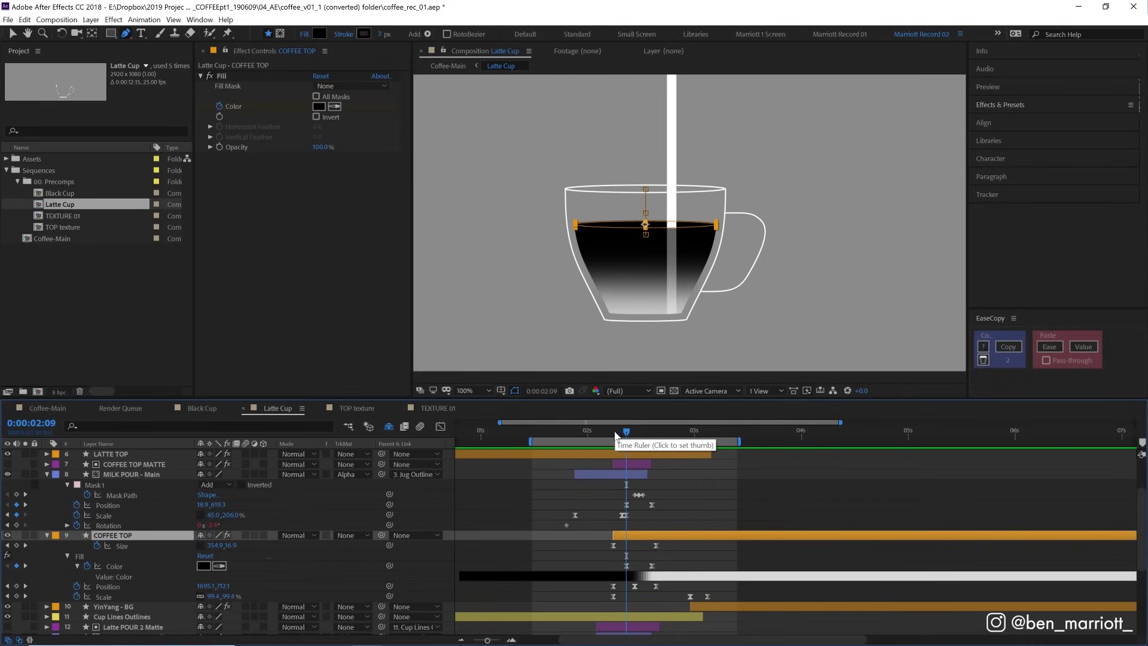
mouse_move(626, 432)
mouse_down()
mouse_move(663, 434)
mouse_move(638, 437)
mouse_up()
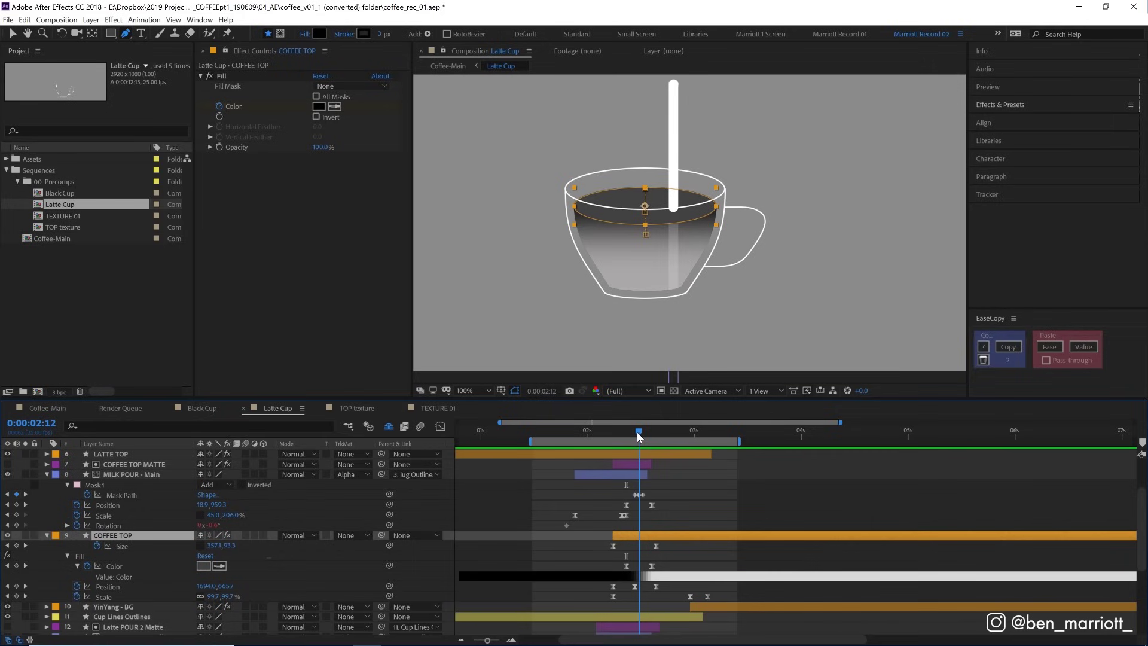
drag(638, 433, 672, 432)
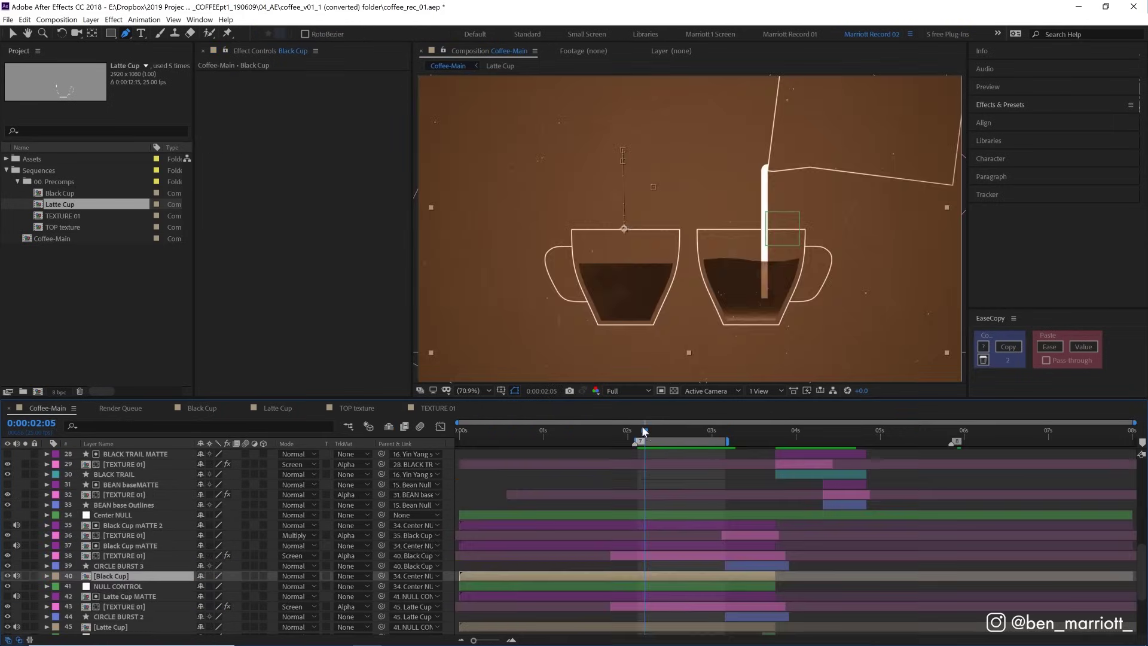
drag(645, 430, 694, 429)
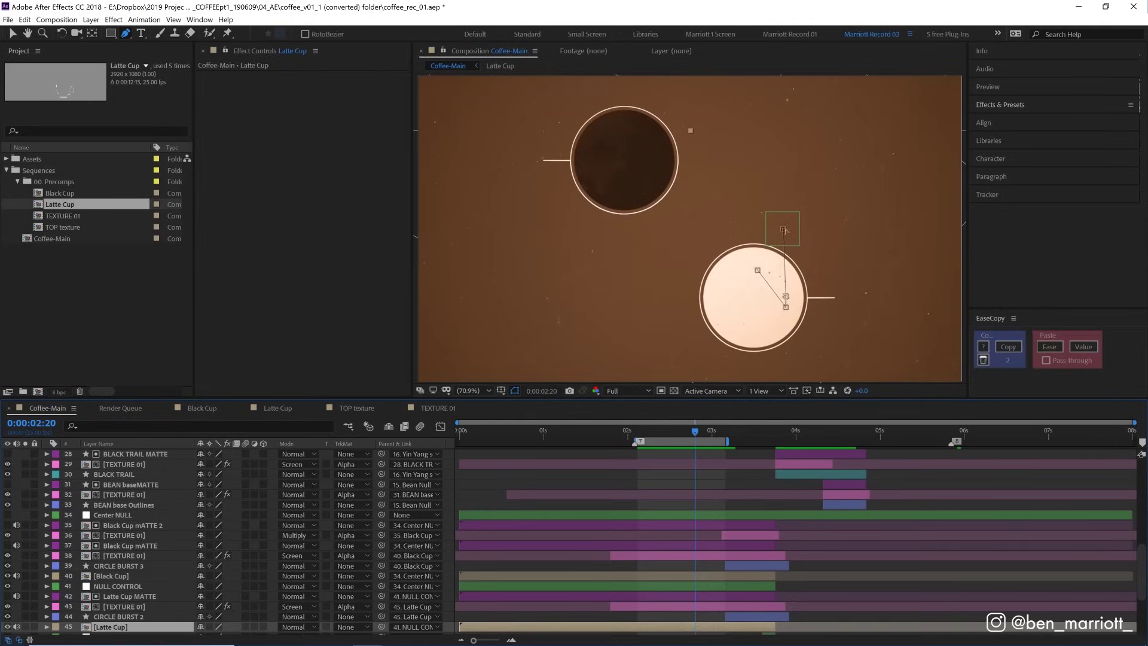
drag(679, 439, 704, 435)
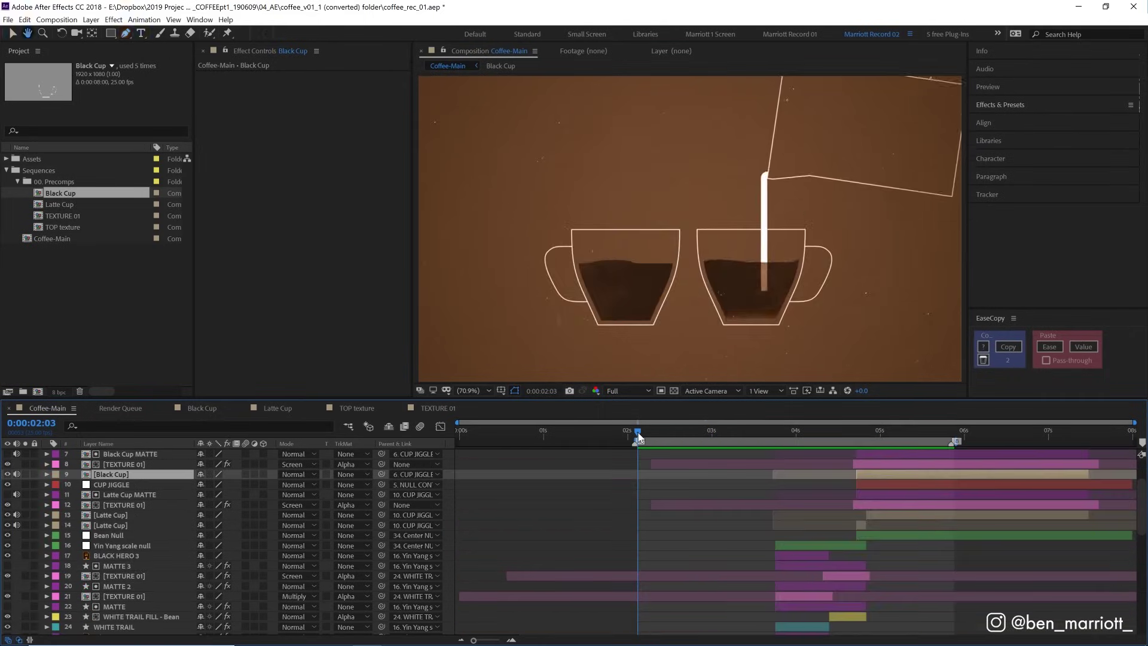
key(space)
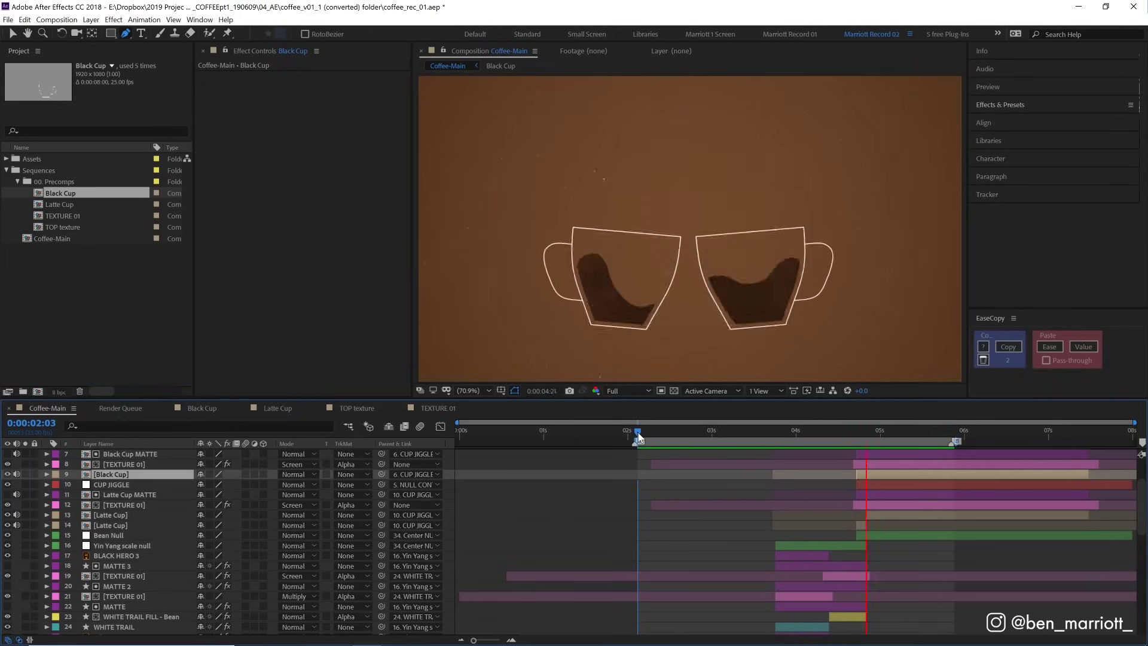
drag(639, 437, 645, 438)
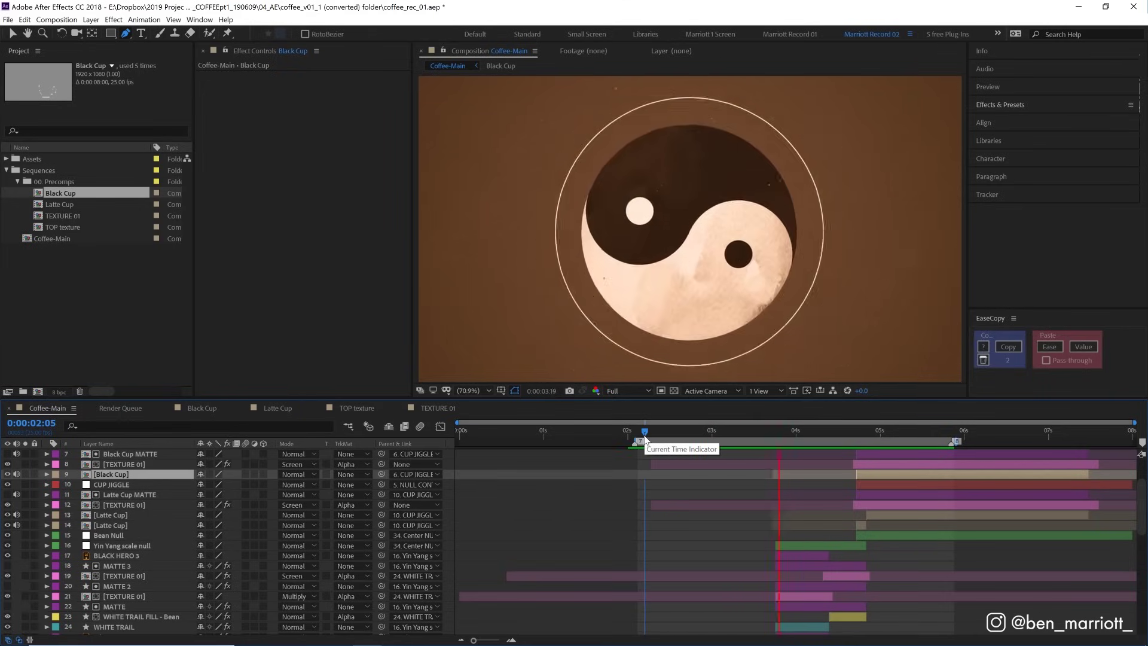